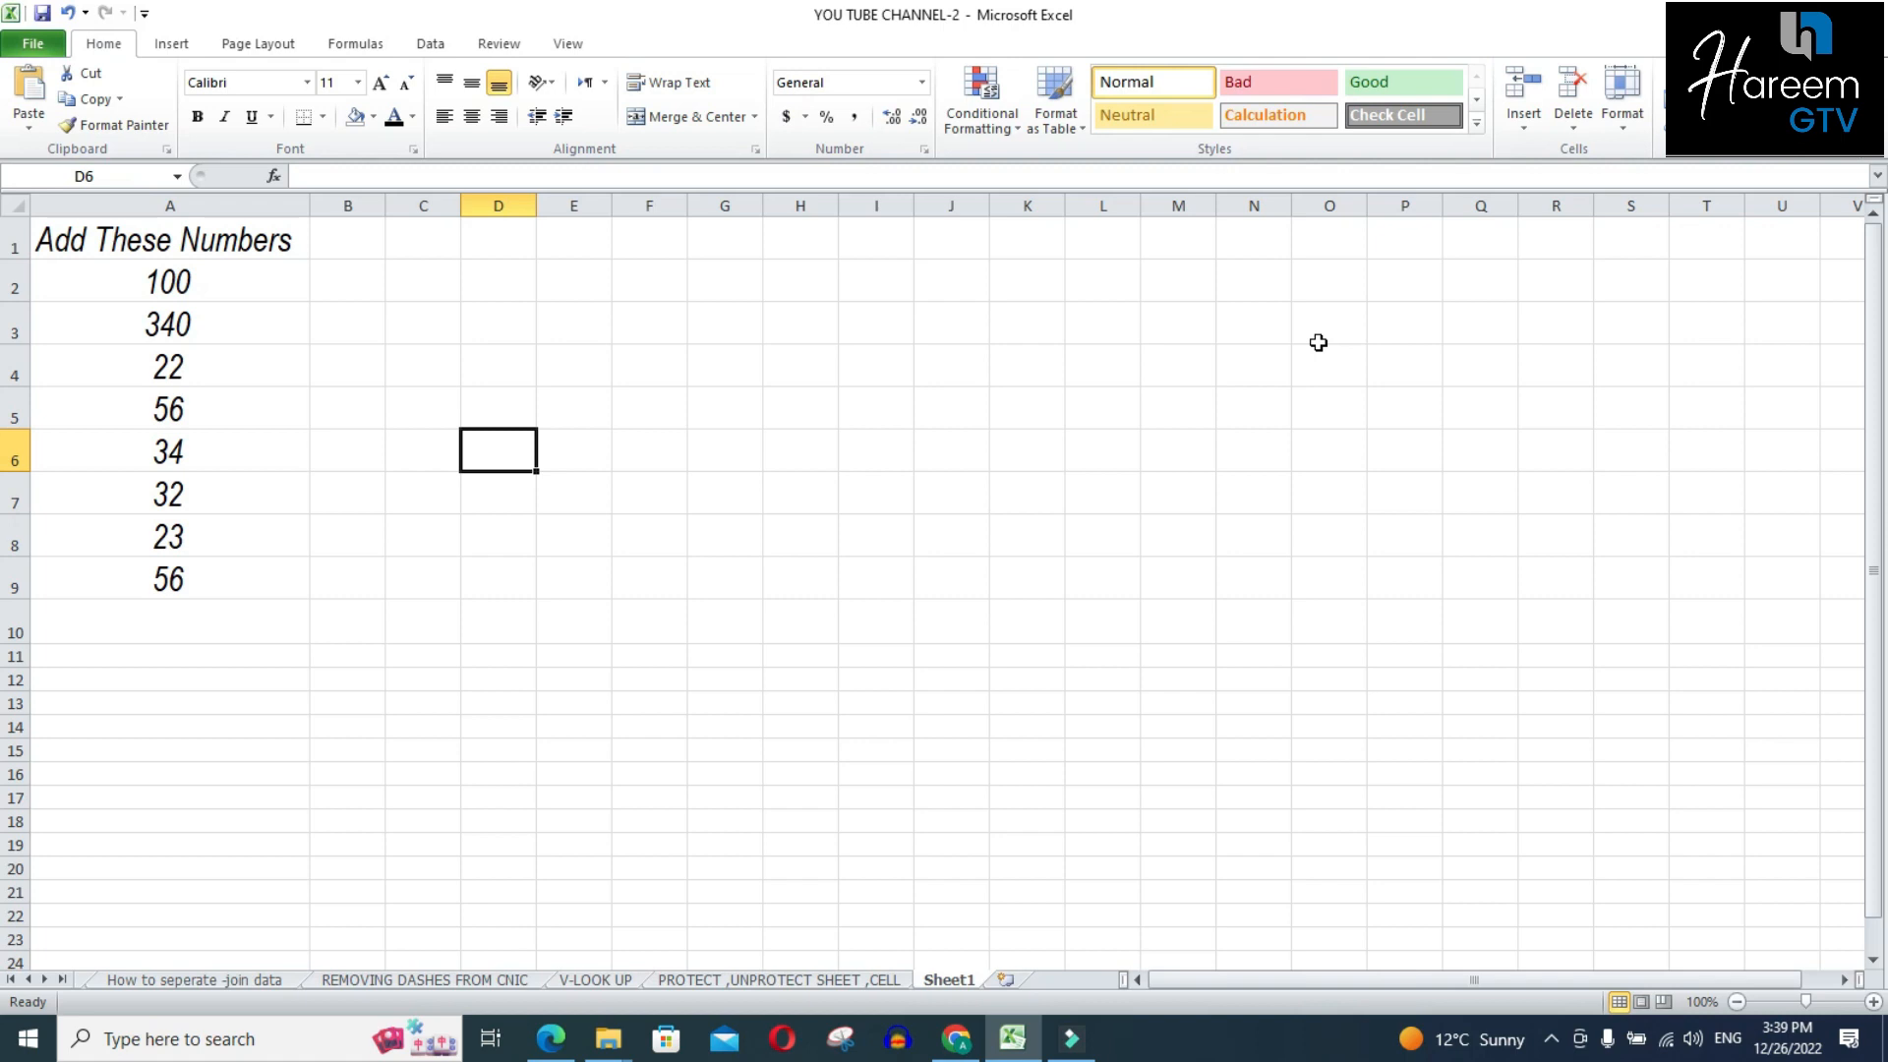
{"action": "left_click", "coordinate": [438, 365]}
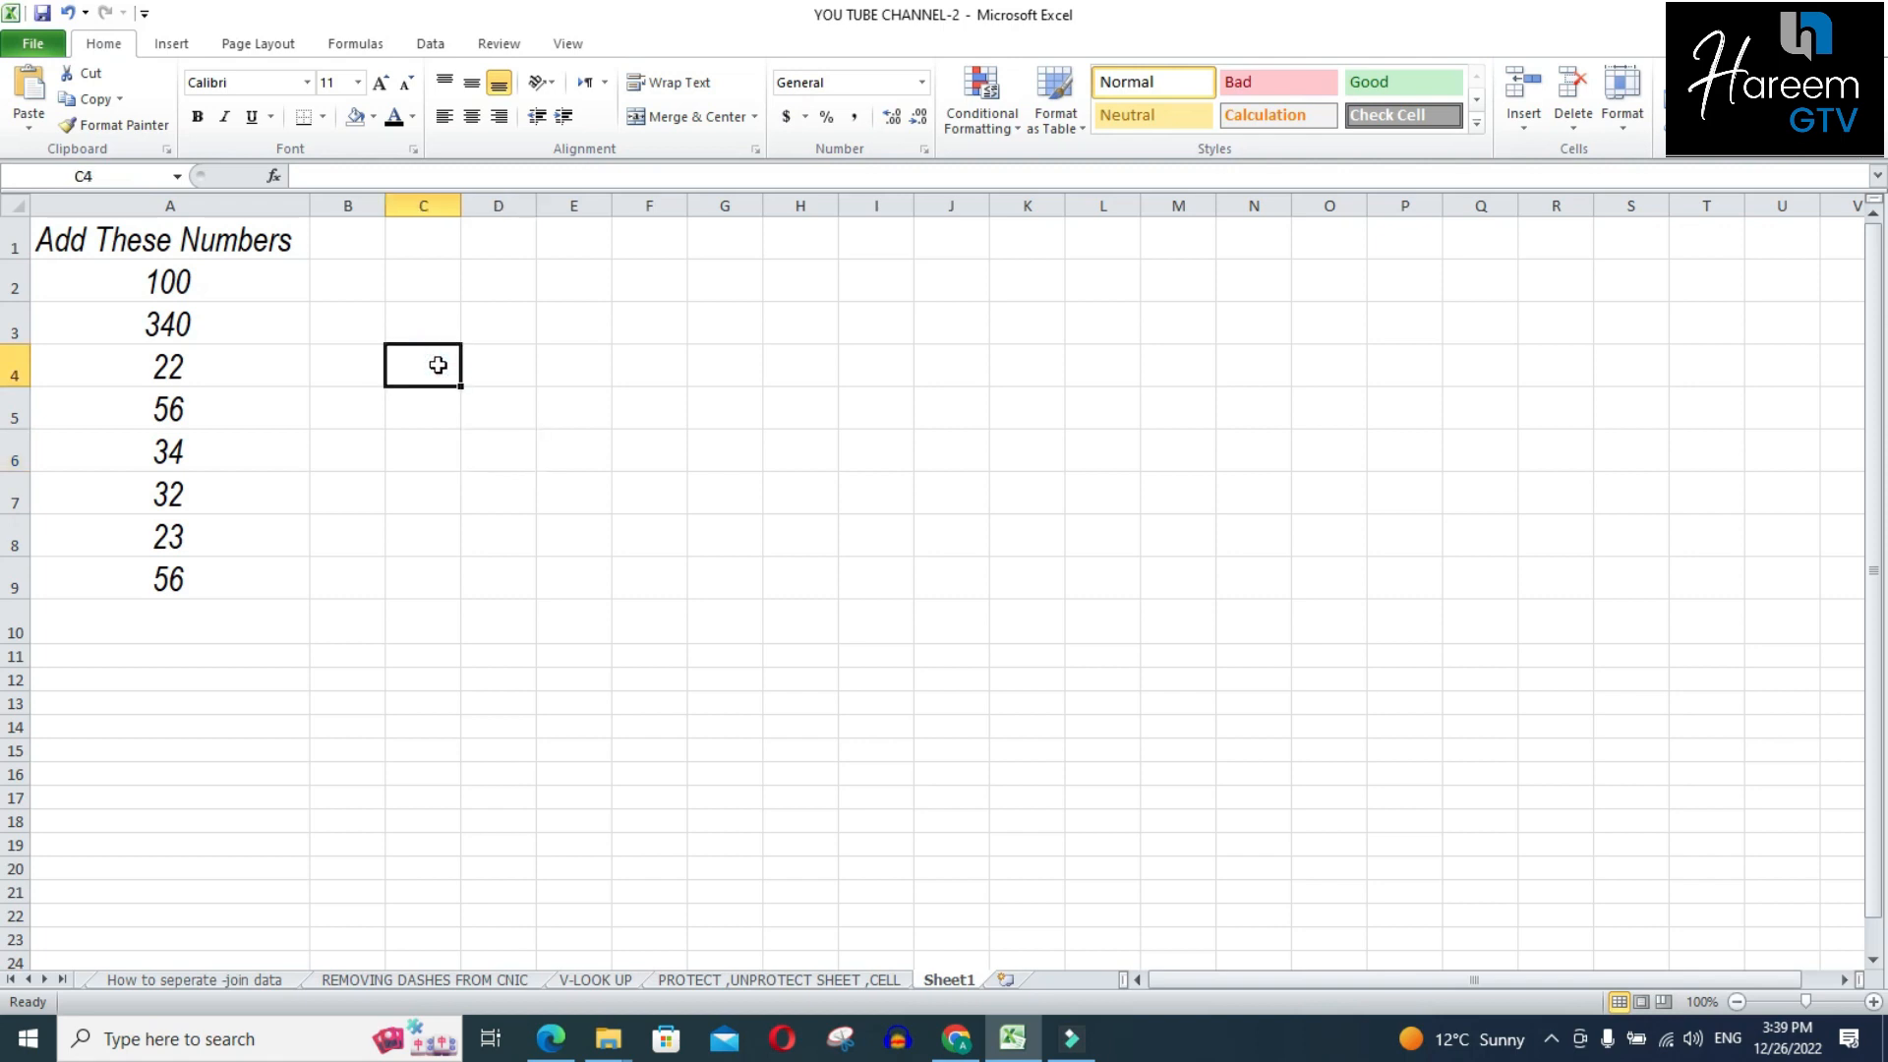
{"action": "left_click", "coordinate": [430, 410]}
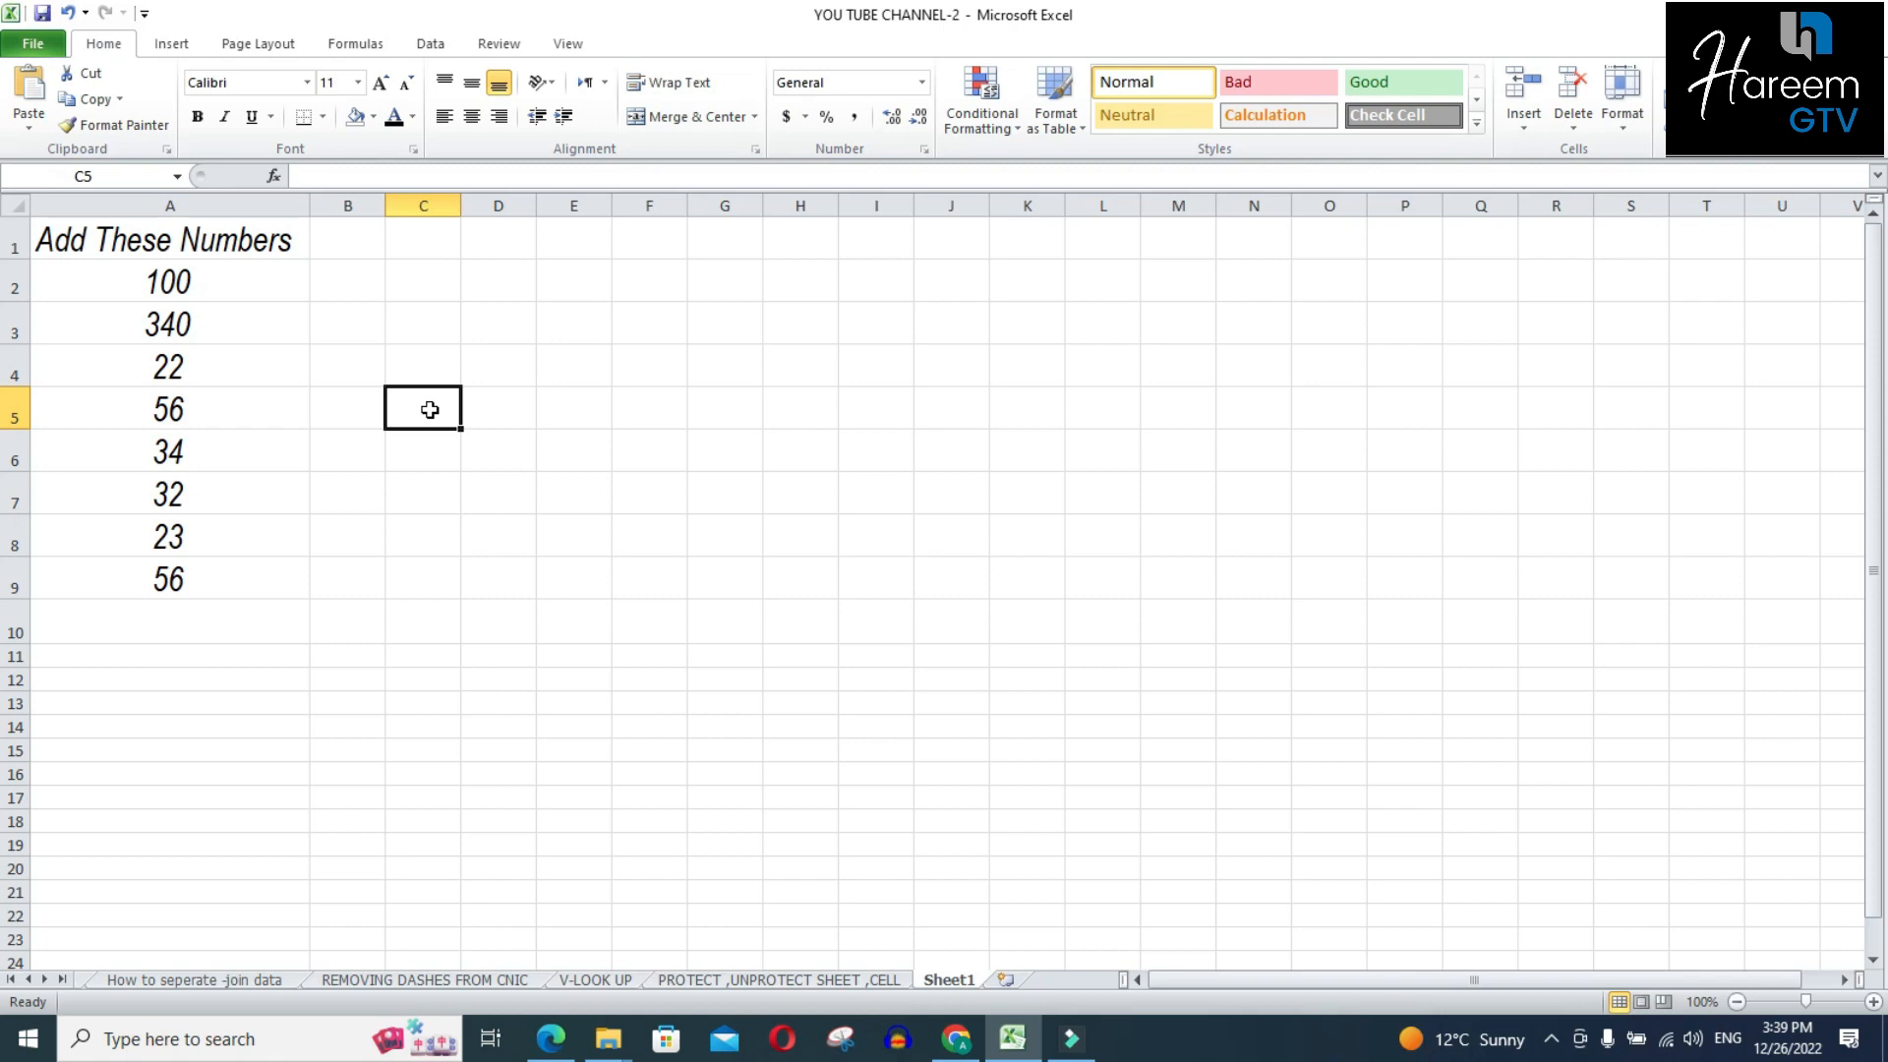
{"action": "left_click", "coordinate": [153, 421]}
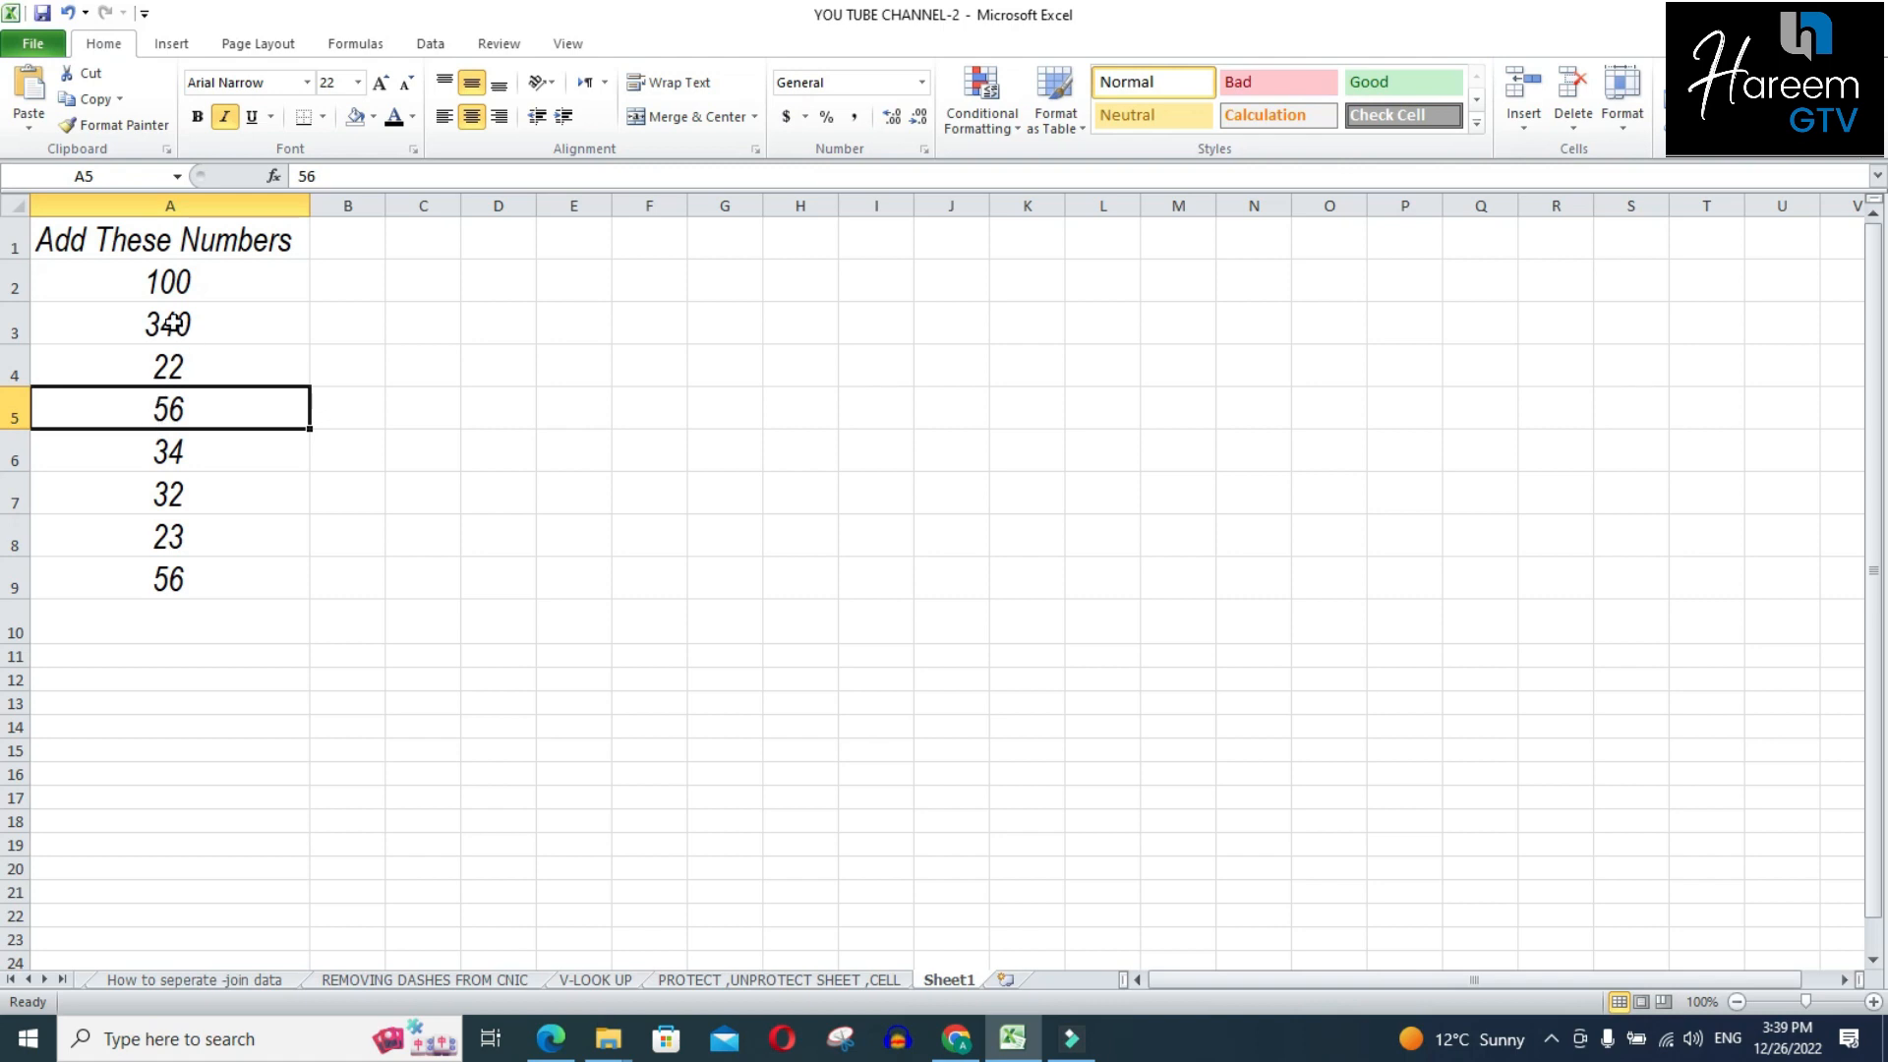
Fill the number cells A2:A9 with the standard orange color
{"action": "left_click", "coordinate": [155, 284]}
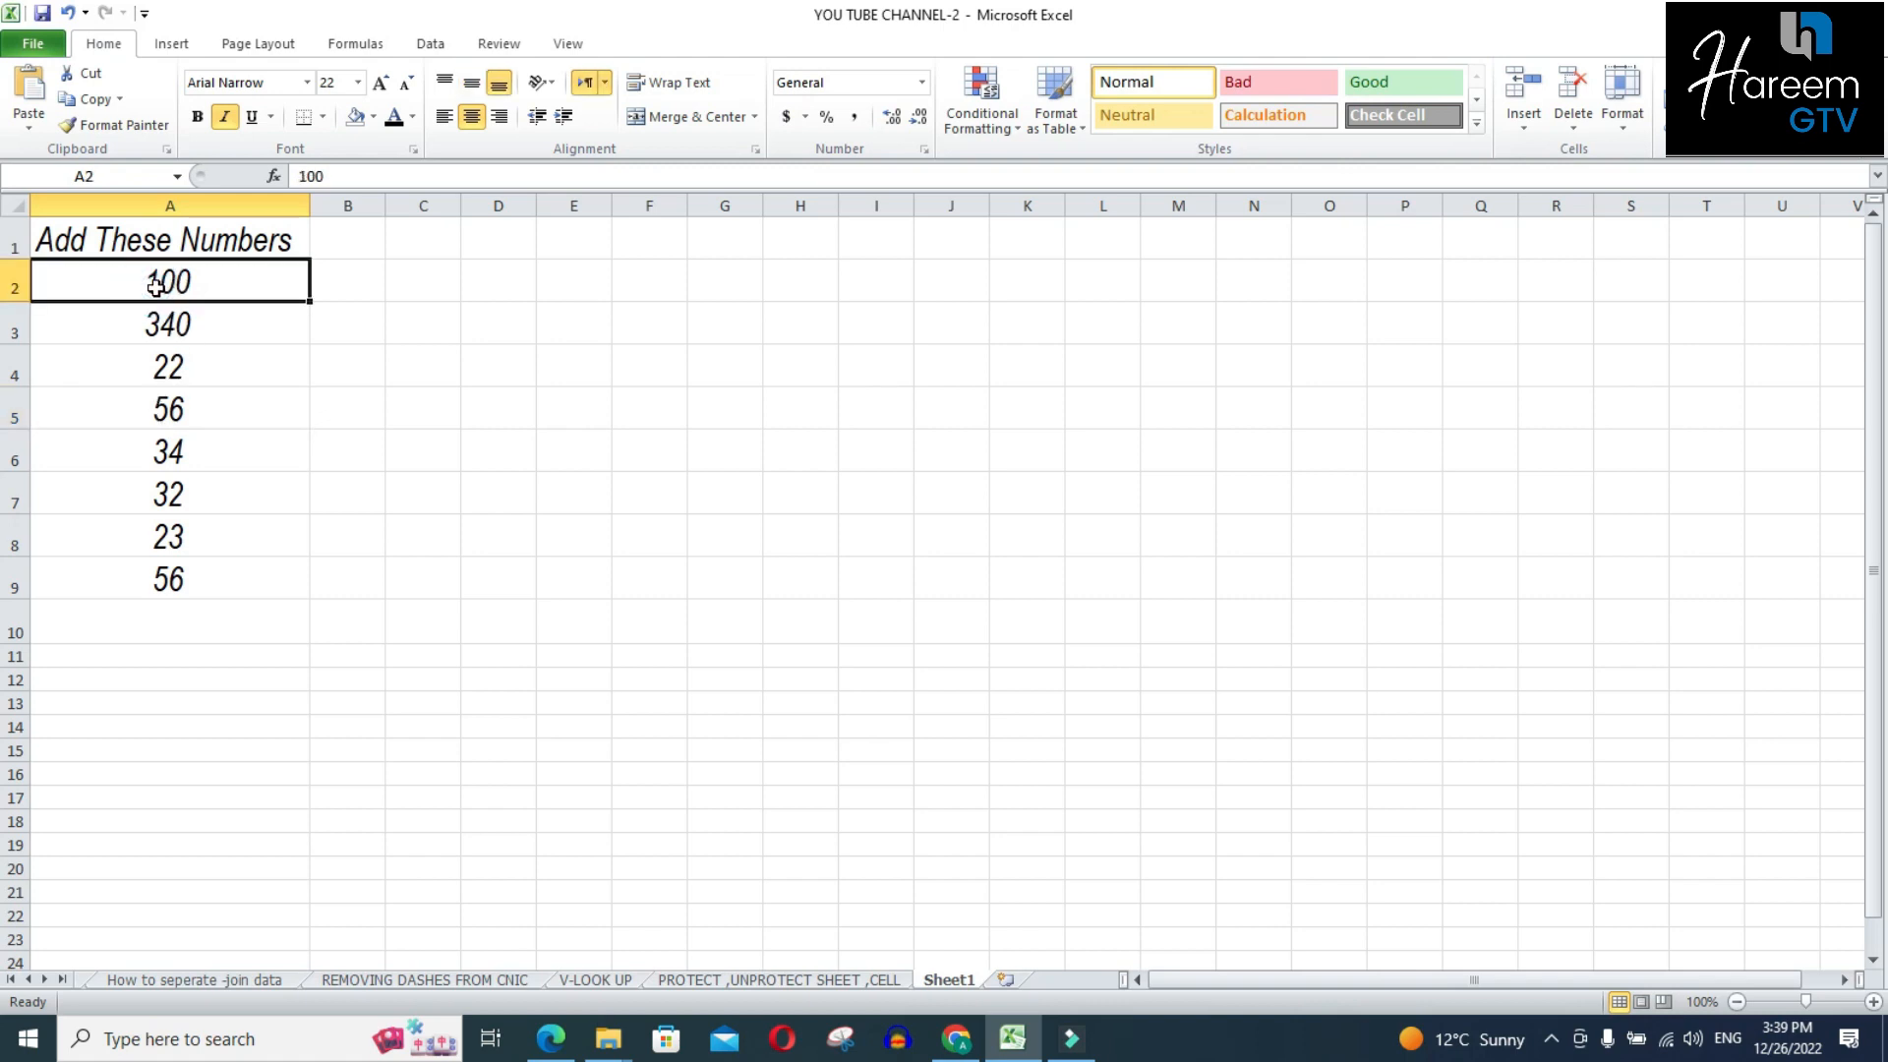
{"action": "left_click_drag", "start_coordinate": [156, 284], "coordinate": [107, 578]}
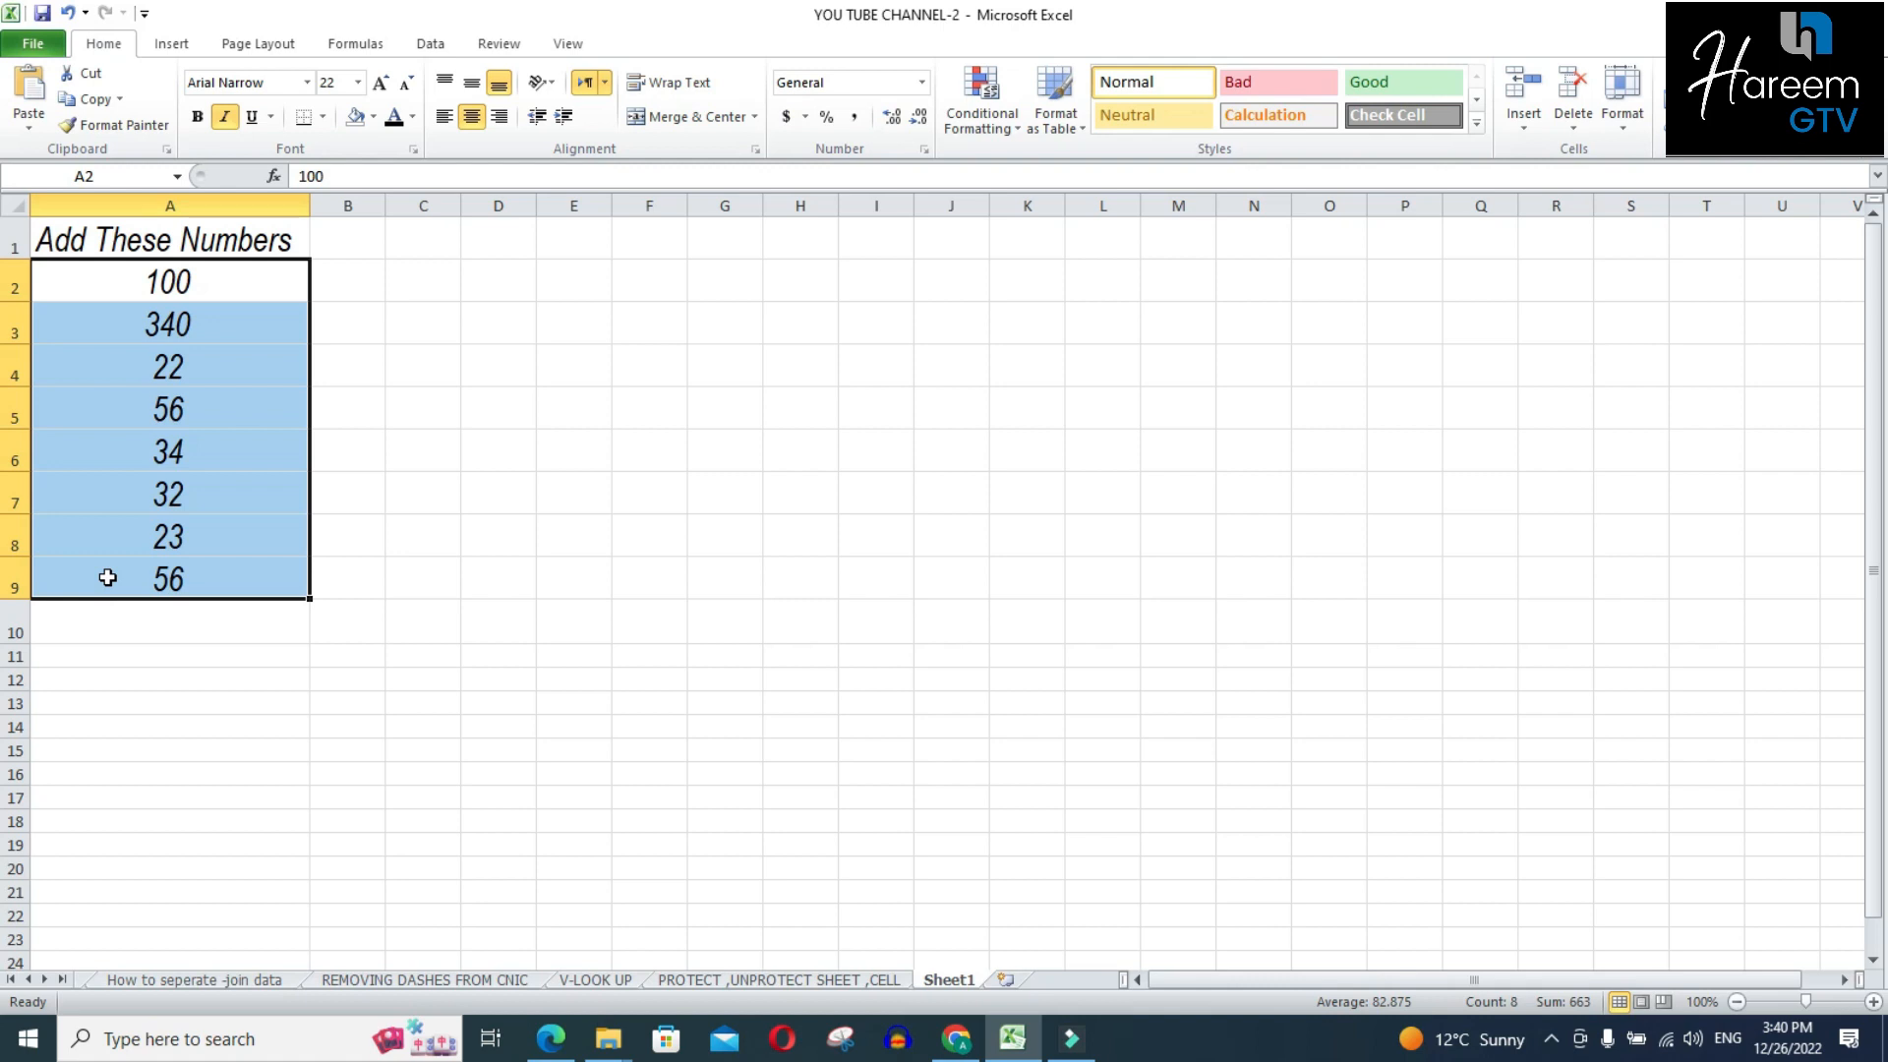
{"action": "left_click", "coordinate": [375, 120]}
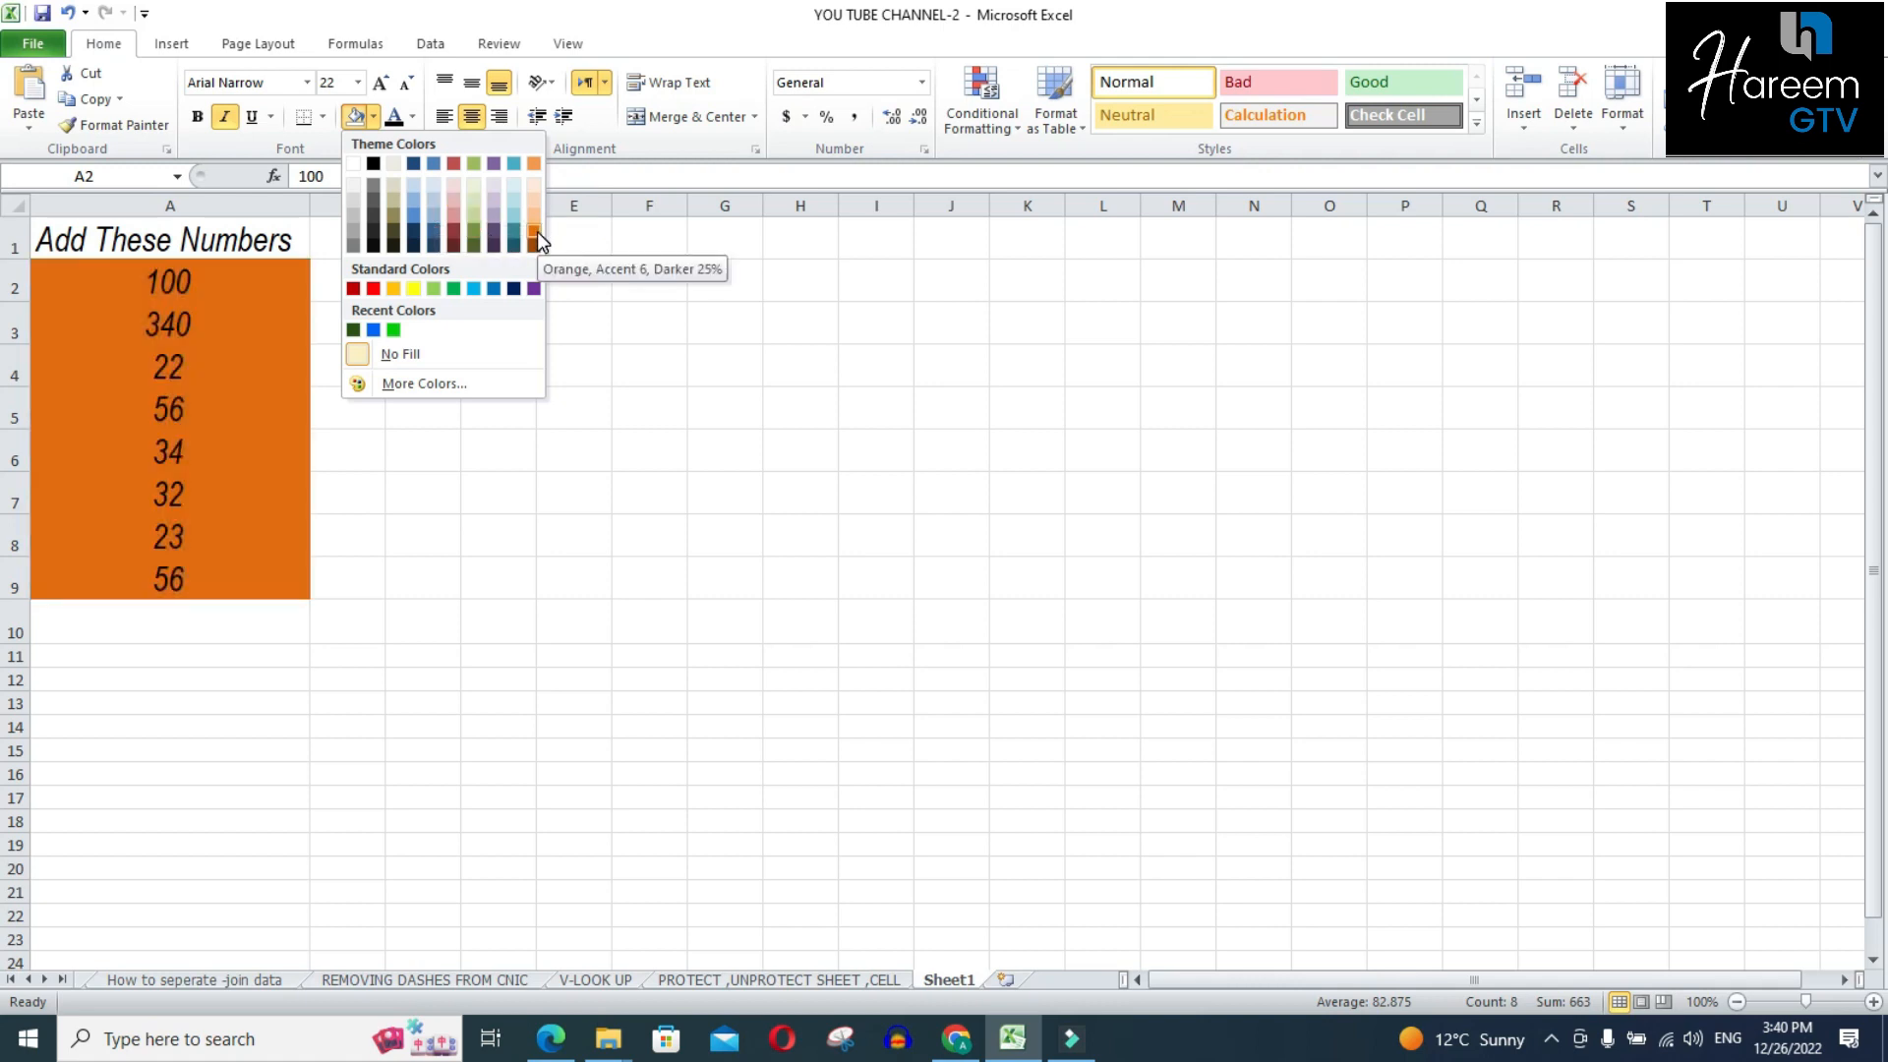
{"action": "left_click", "coordinate": [400, 292]}
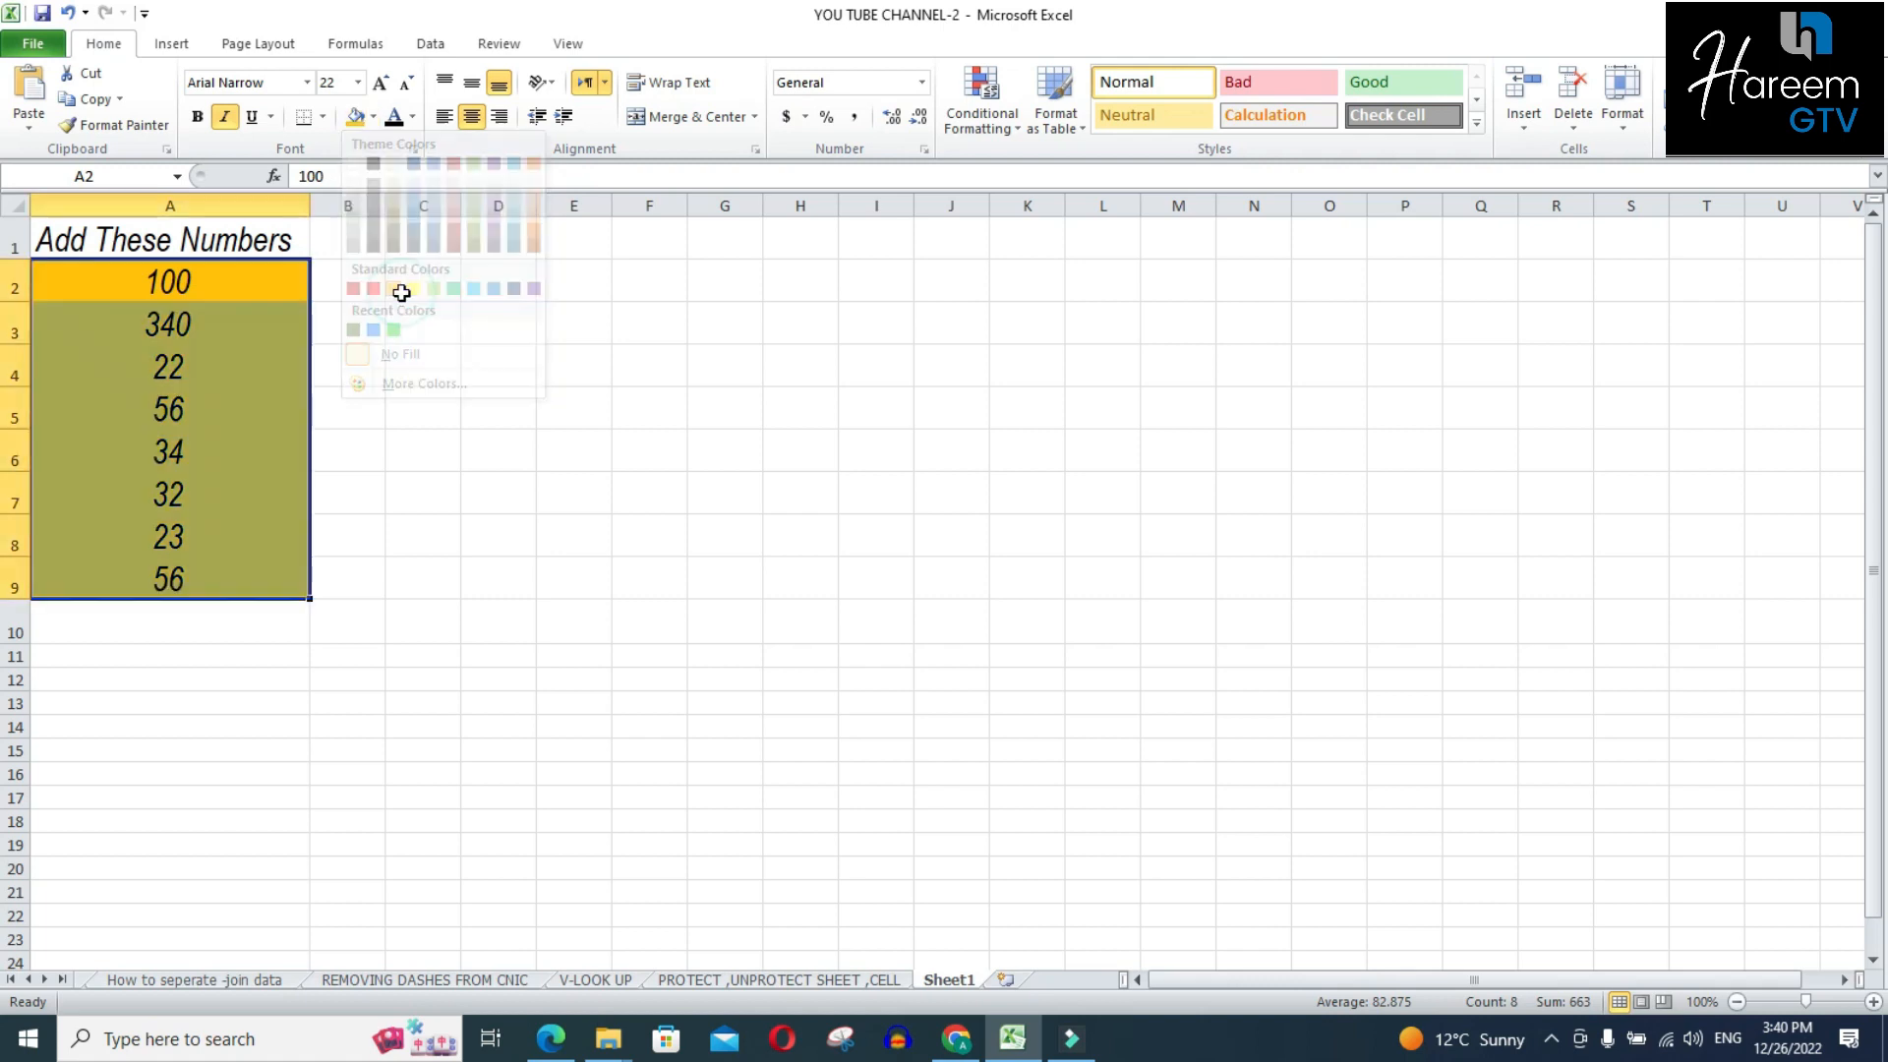
{"action": "left_click", "coordinate": [398, 376]}
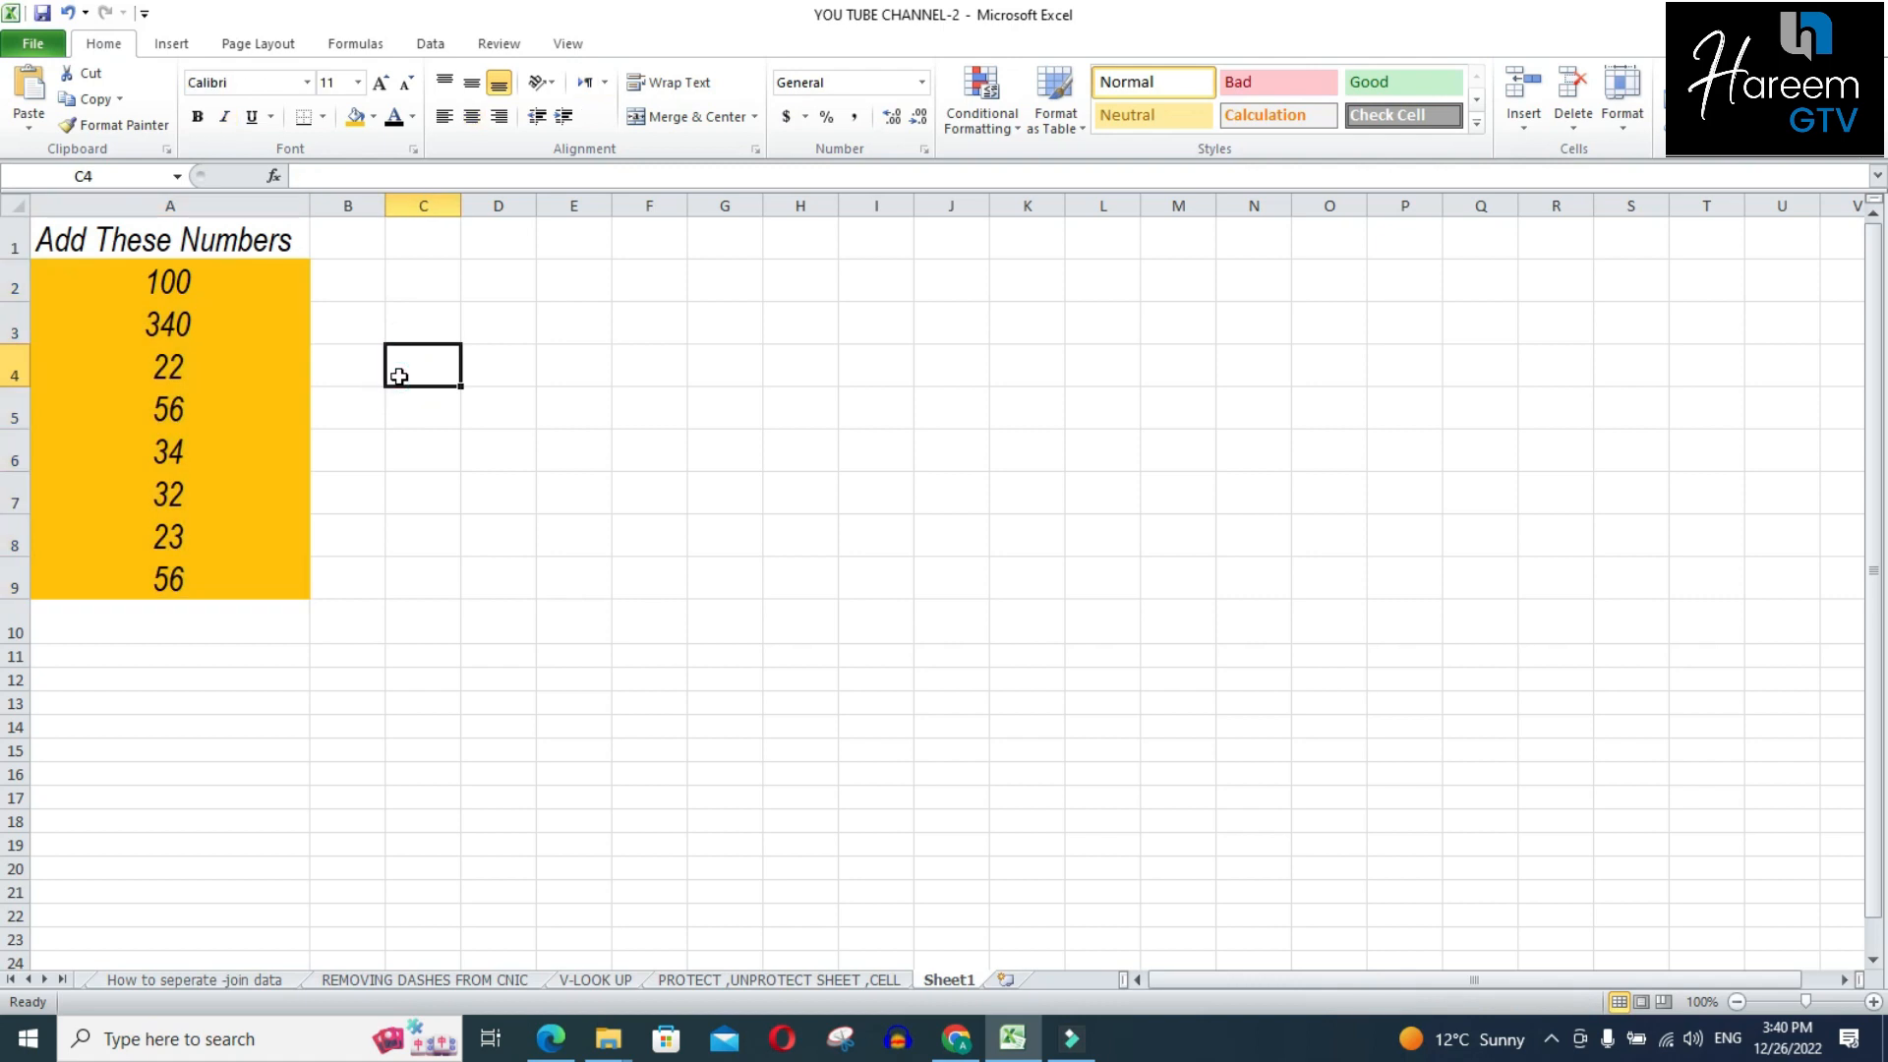
Fill the number cells A2:A9 with a custom red, RGB 251, 40, 5
{"action": "left_click_drag", "start_coordinate": [84, 268], "coordinate": [193, 578]}
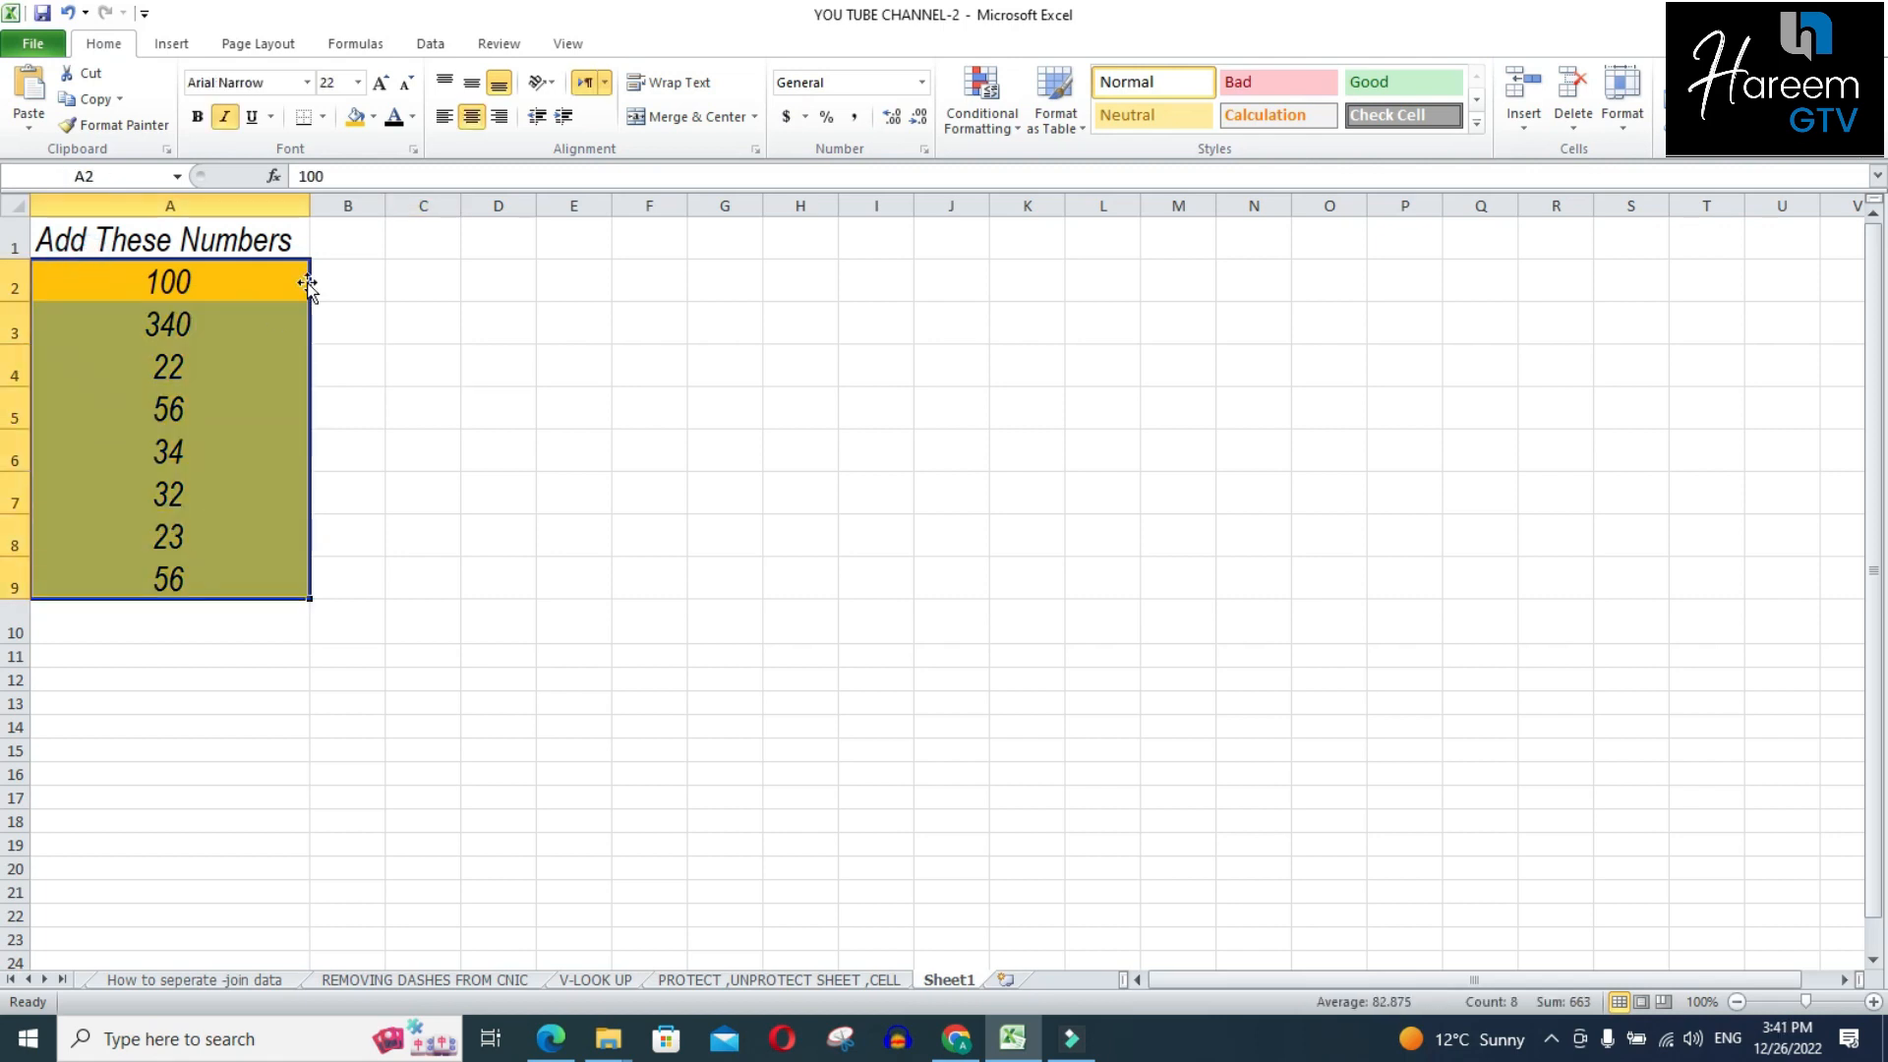
{"action": "left_click", "coordinate": [374, 117]}
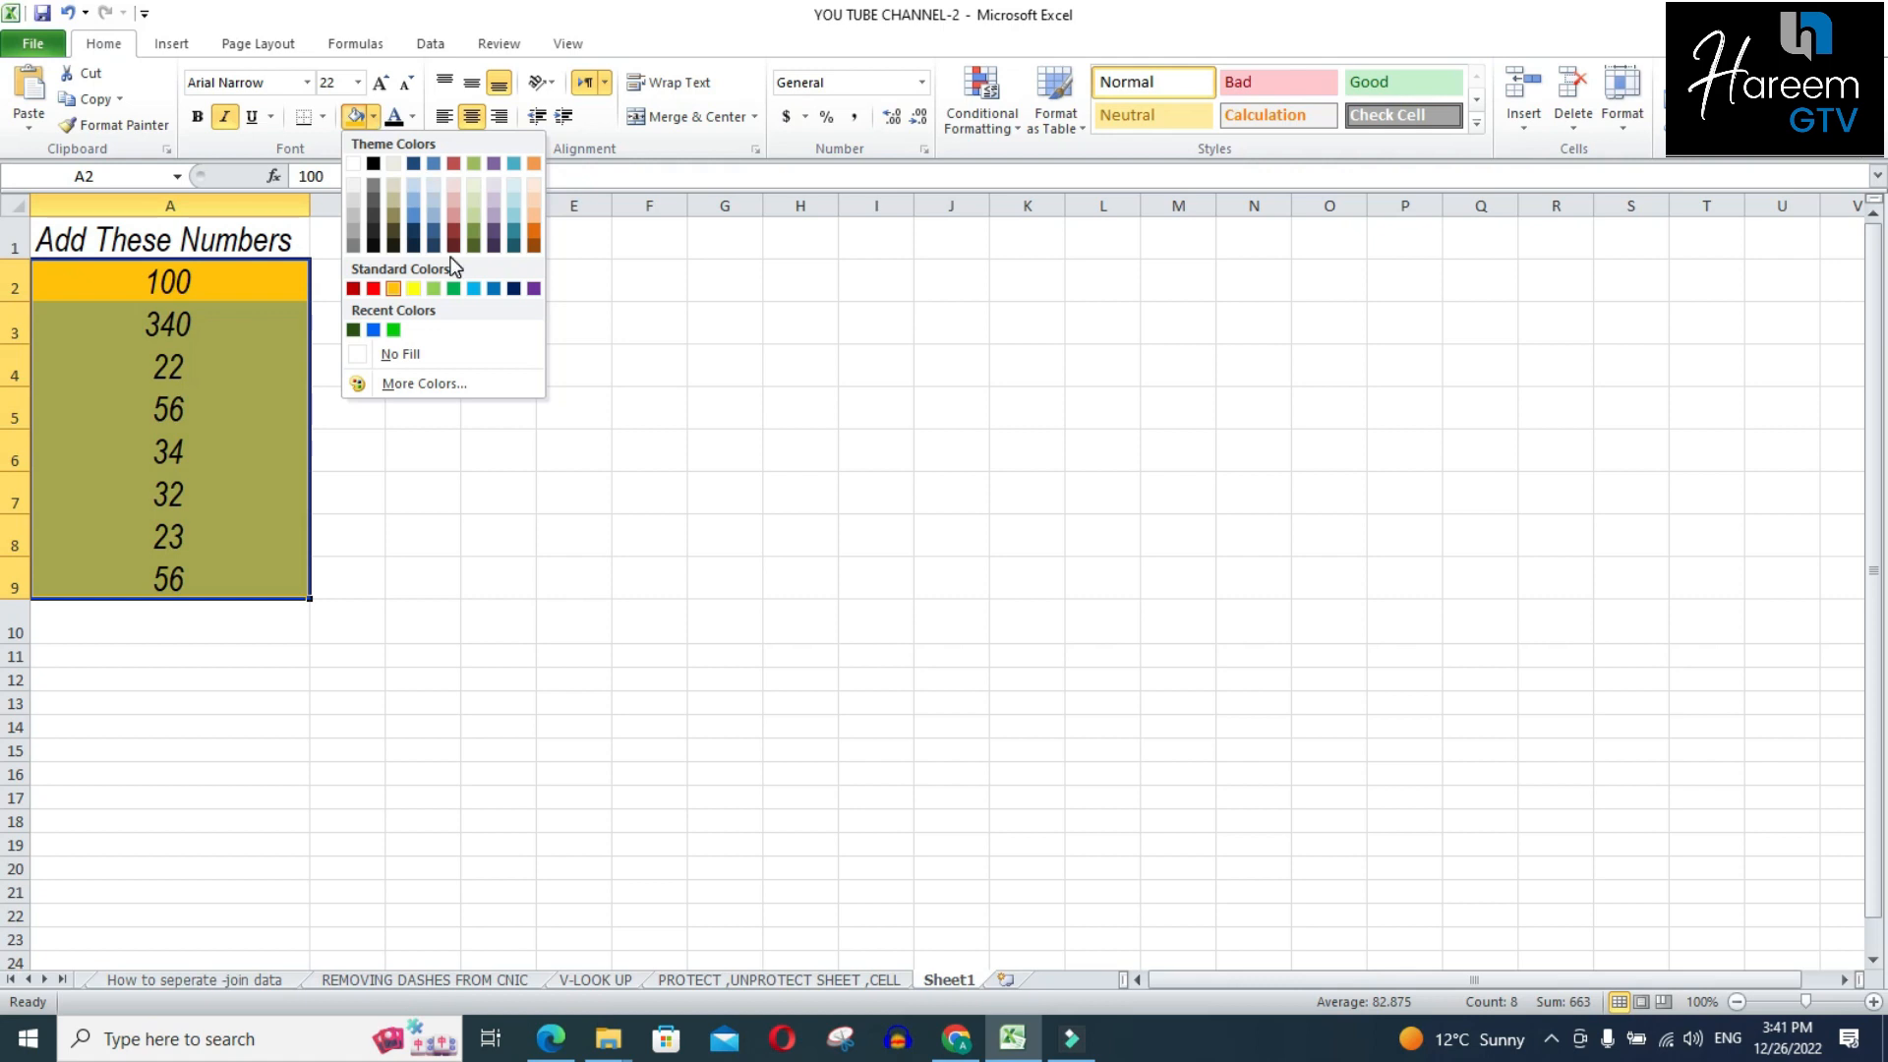
{"action": "left_click", "coordinate": [395, 386]}
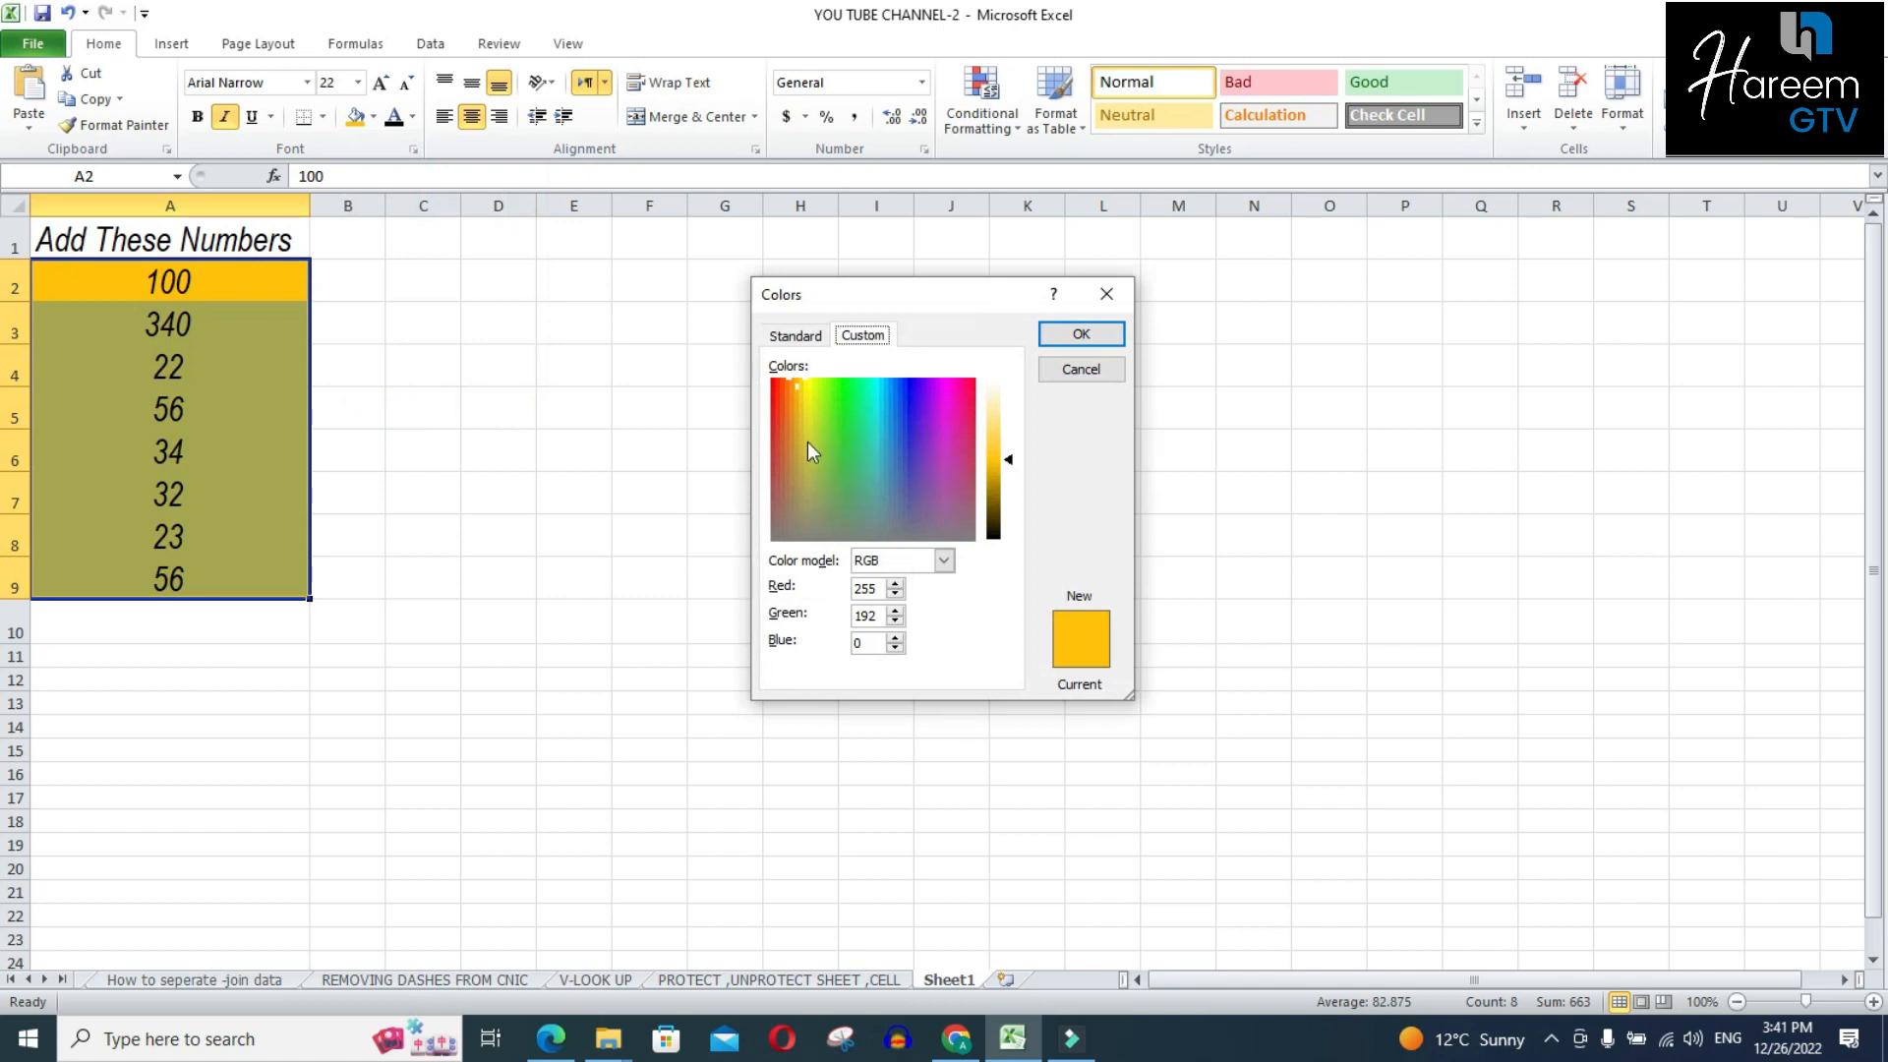
{"action": "left_click", "coordinate": [847, 413]}
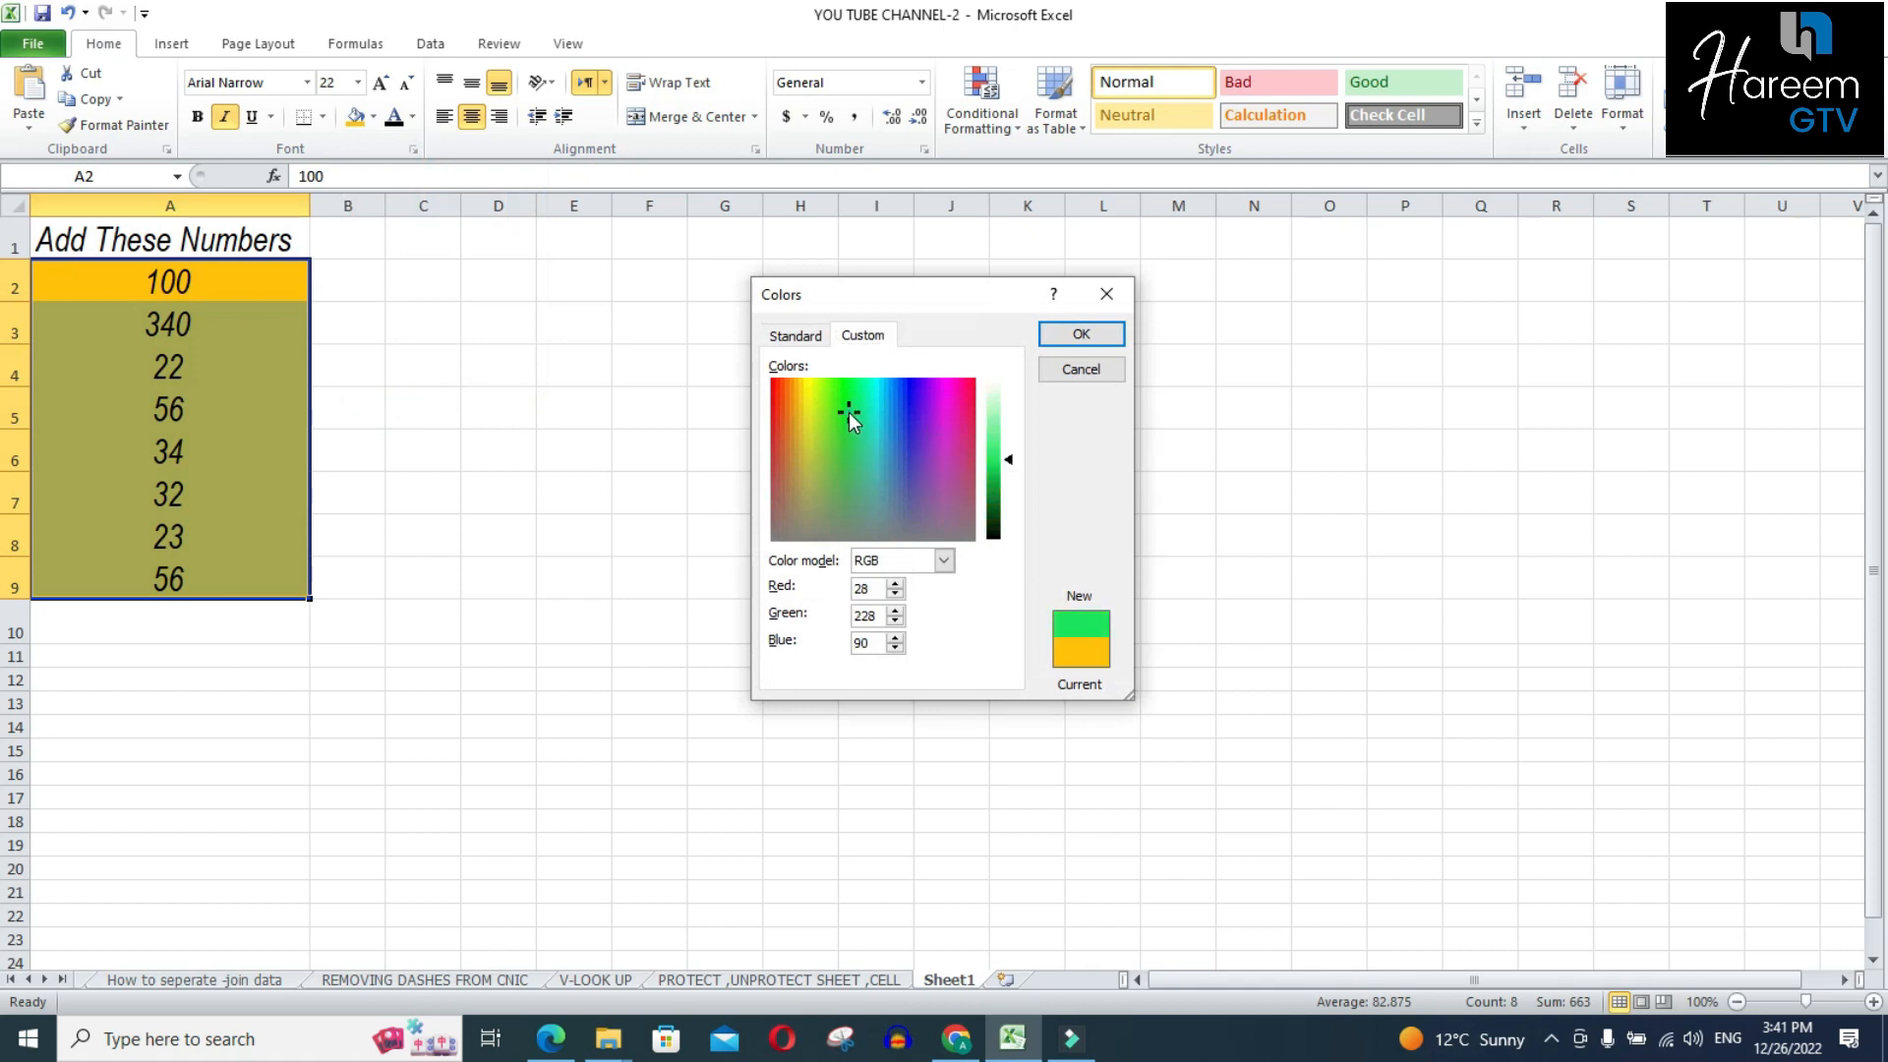
{"action": "left_click", "coordinate": [778, 386]}
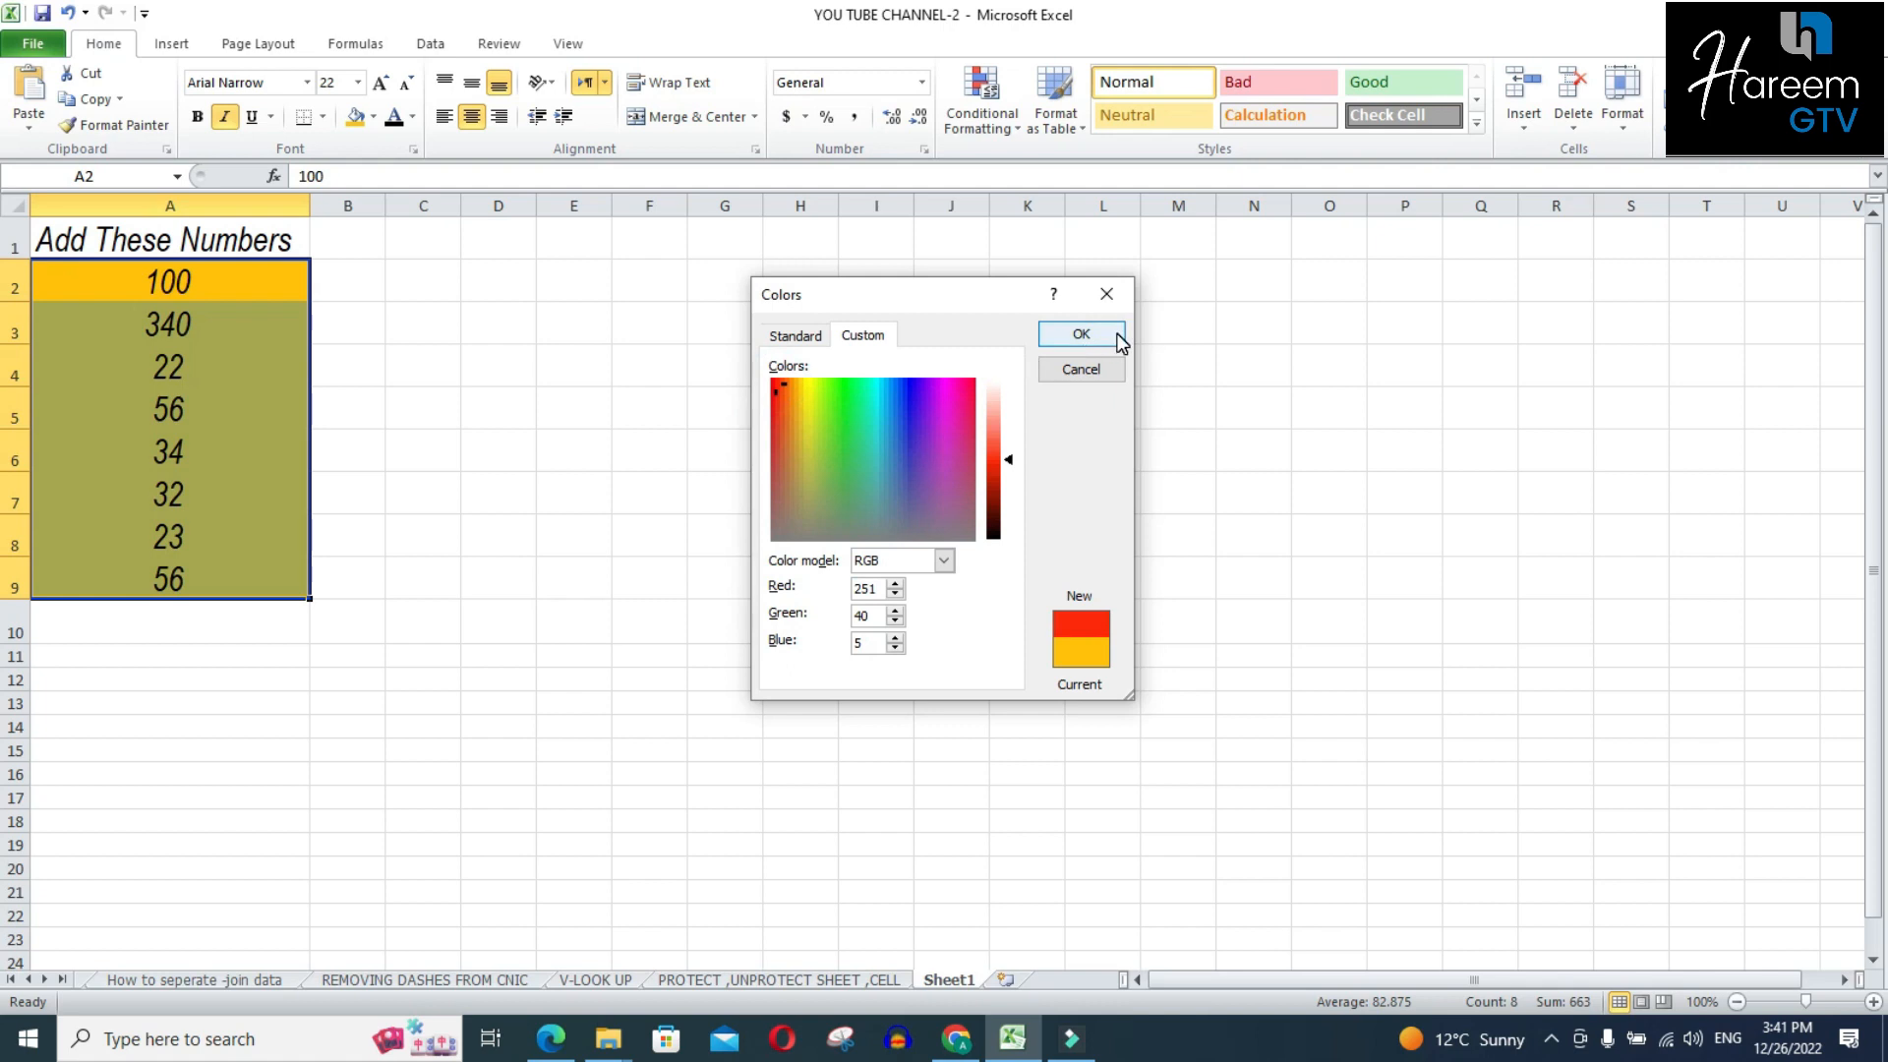
{"action": "left_click", "coordinate": [1080, 334]}
{"action": "left_click", "coordinate": [531, 527]}
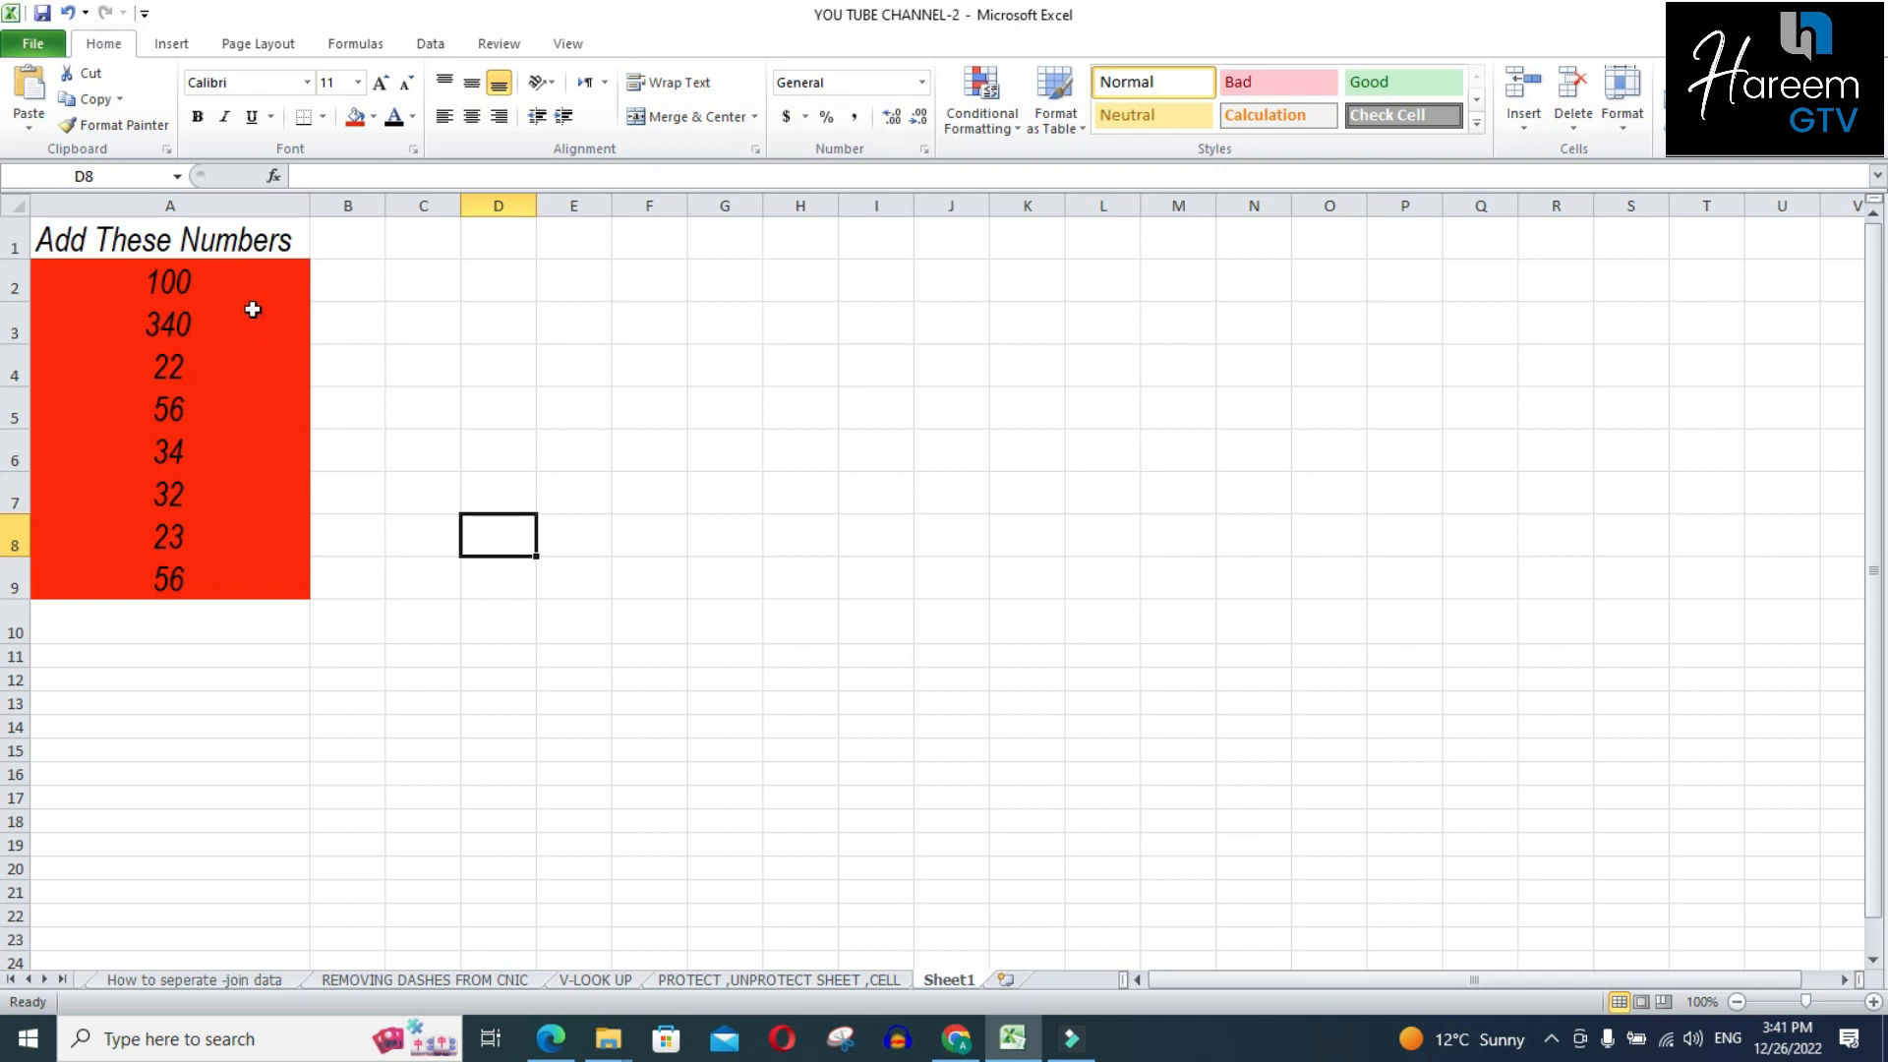
Fill the heading cell A1 with the standard yellow color
{"action": "left_click", "coordinate": [163, 254]}
{"action": "left_click", "coordinate": [163, 256]}
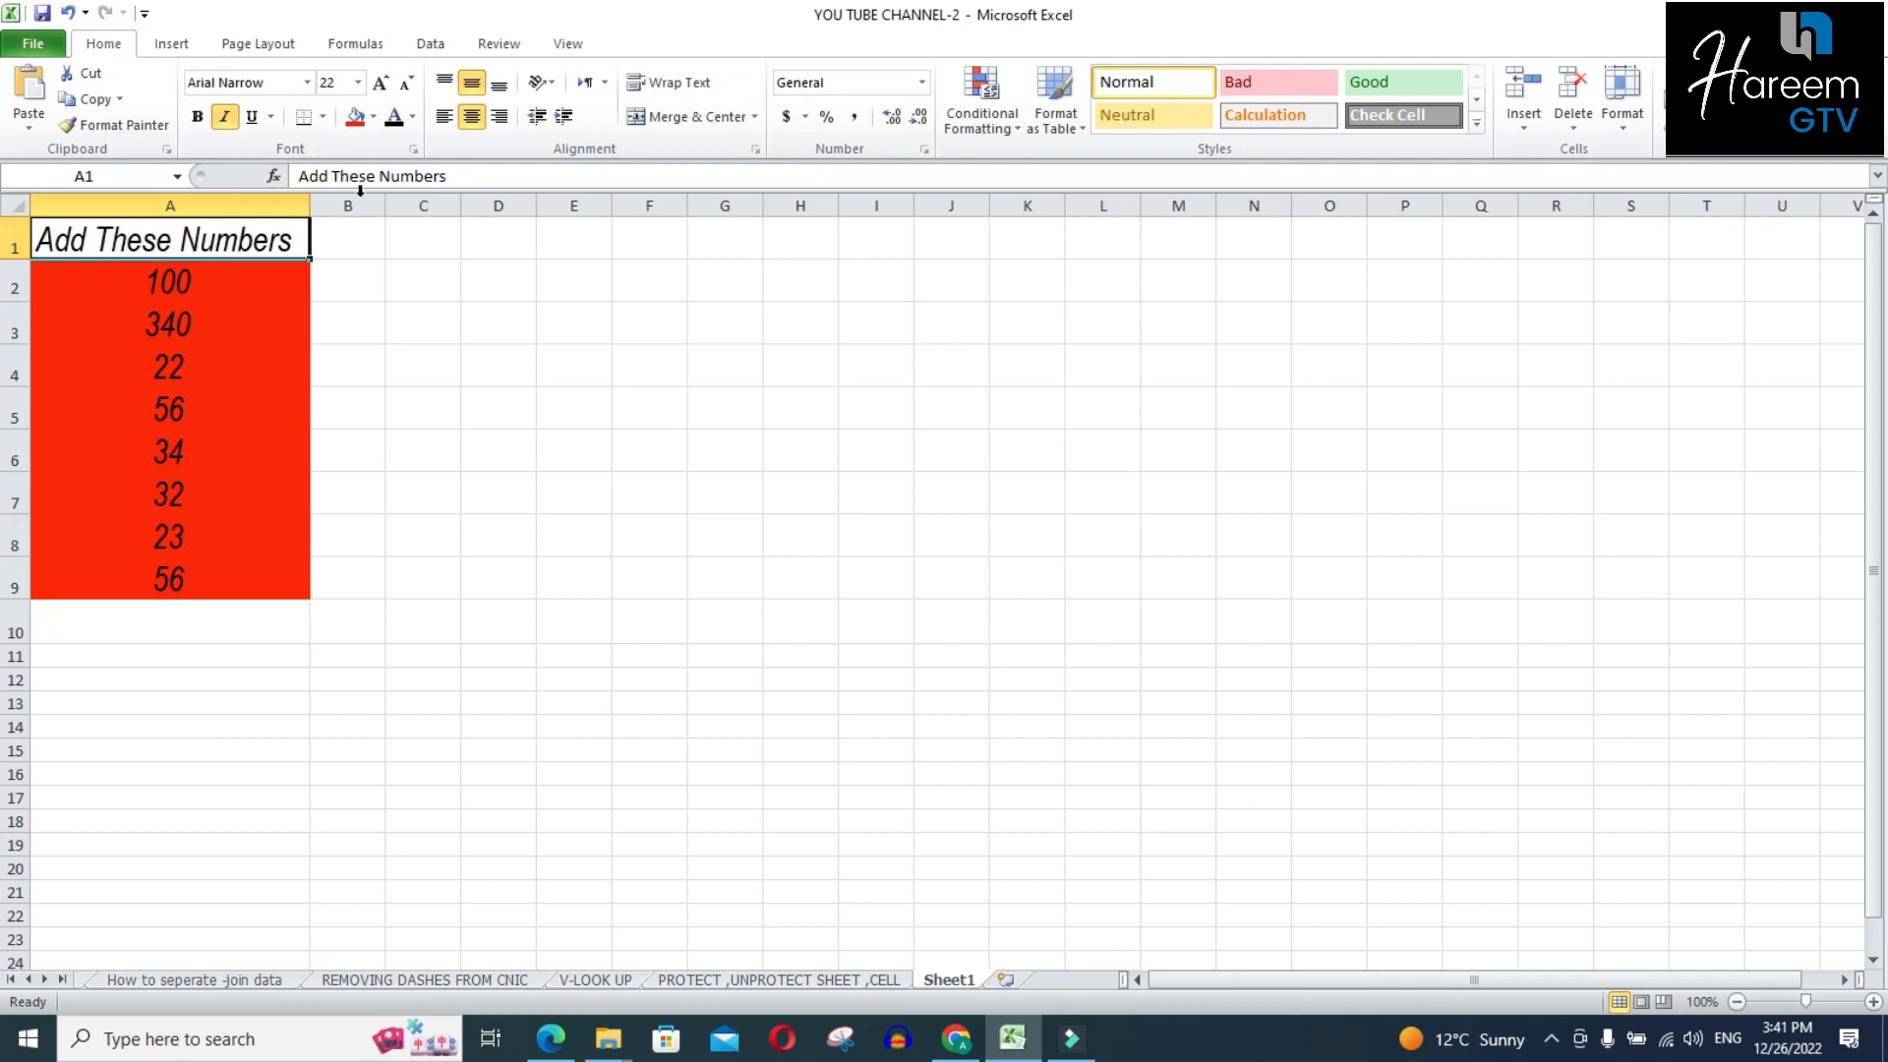
{"action": "left_click", "coordinate": [375, 118]}
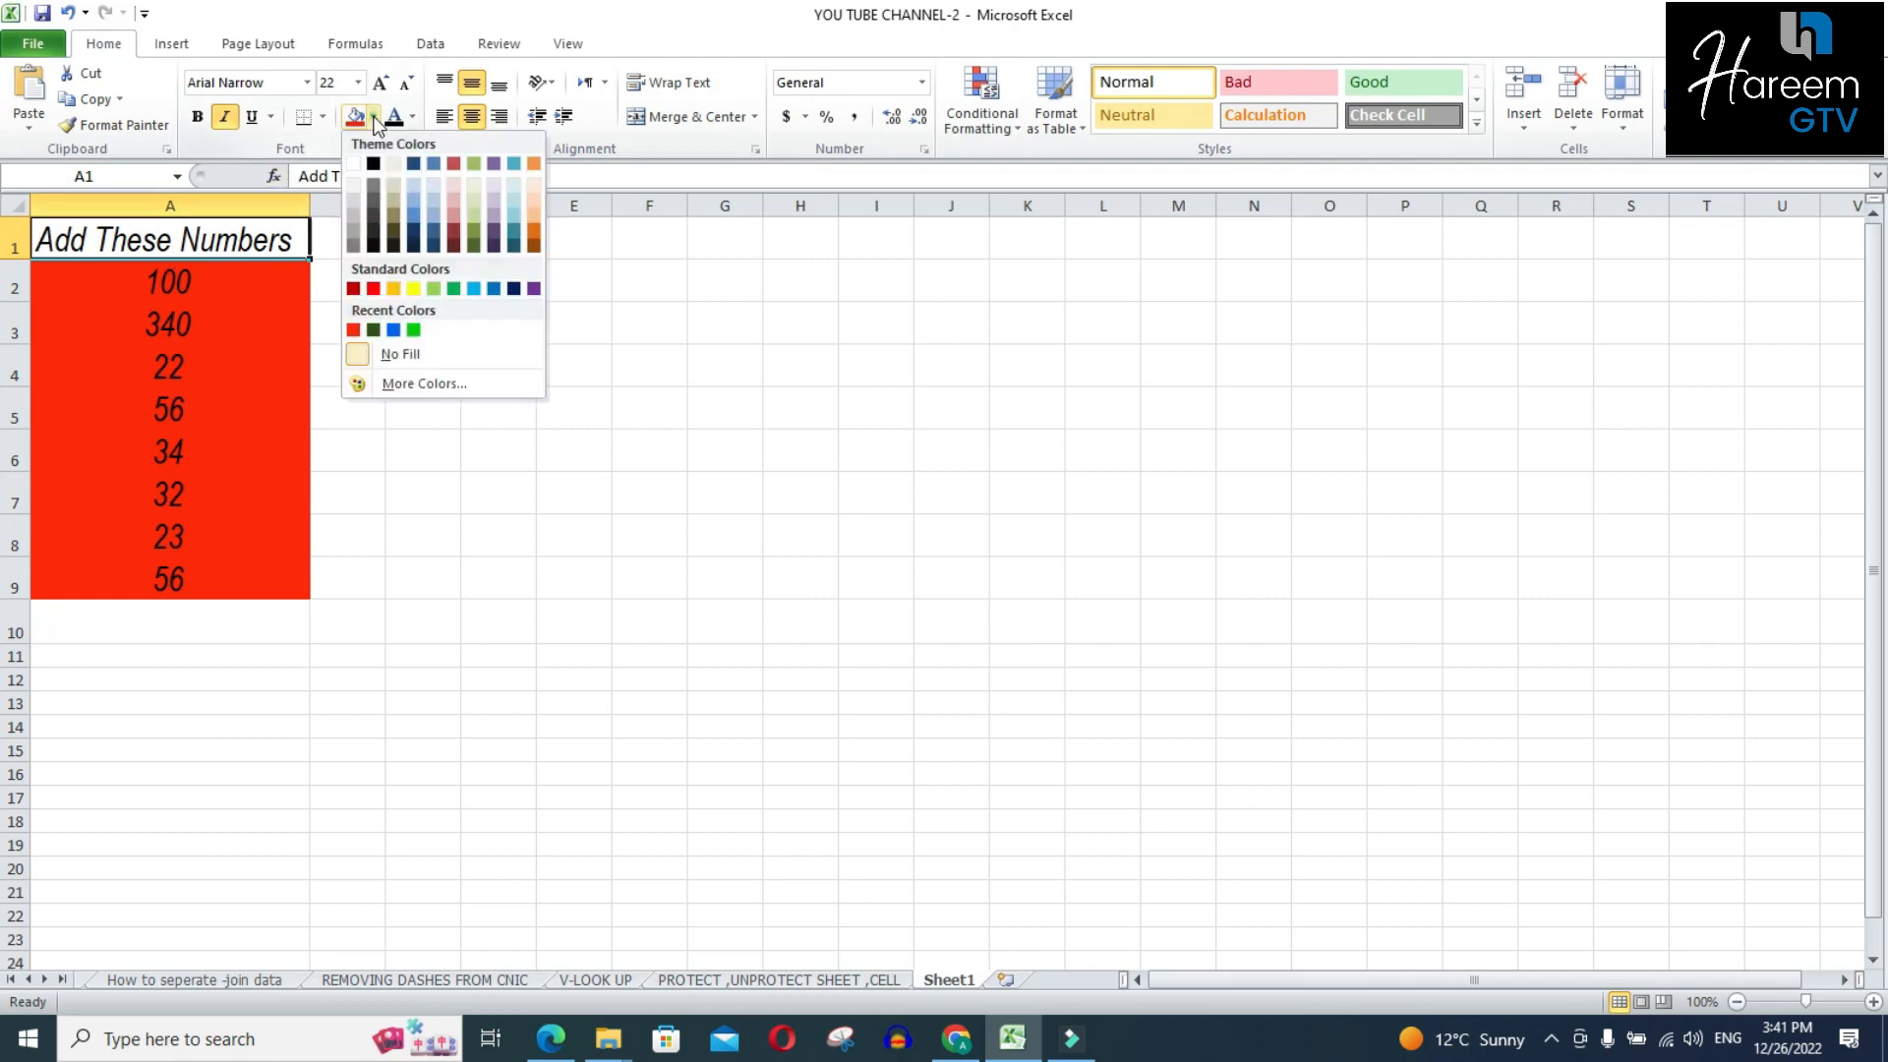
{"action": "left_click", "coordinate": [414, 288]}
{"action": "left_click", "coordinate": [413, 339]}
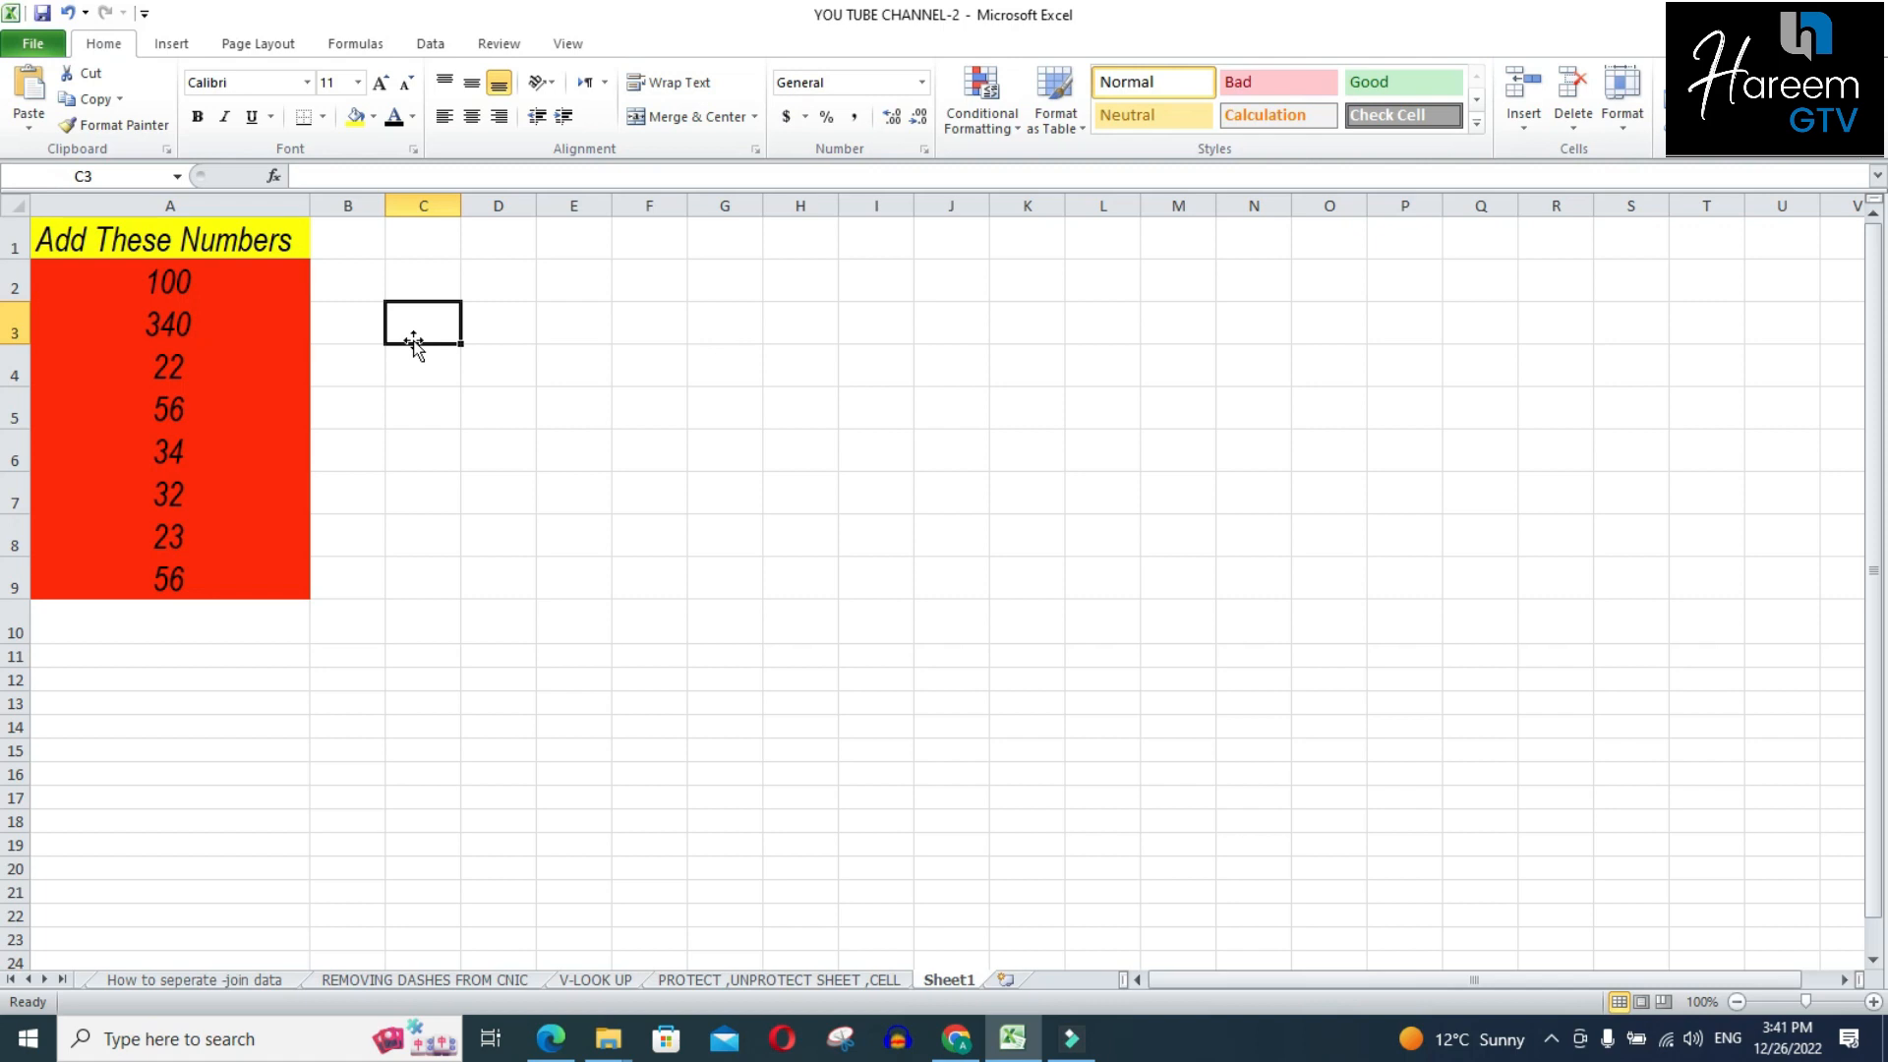
Set the font color of the heading and numbers in A1:A9 to standard dark blue
{"action": "left_click", "coordinate": [103, 241]}
{"action": "left_click_drag", "start_coordinate": [100, 284], "coordinate": [96, 574]}
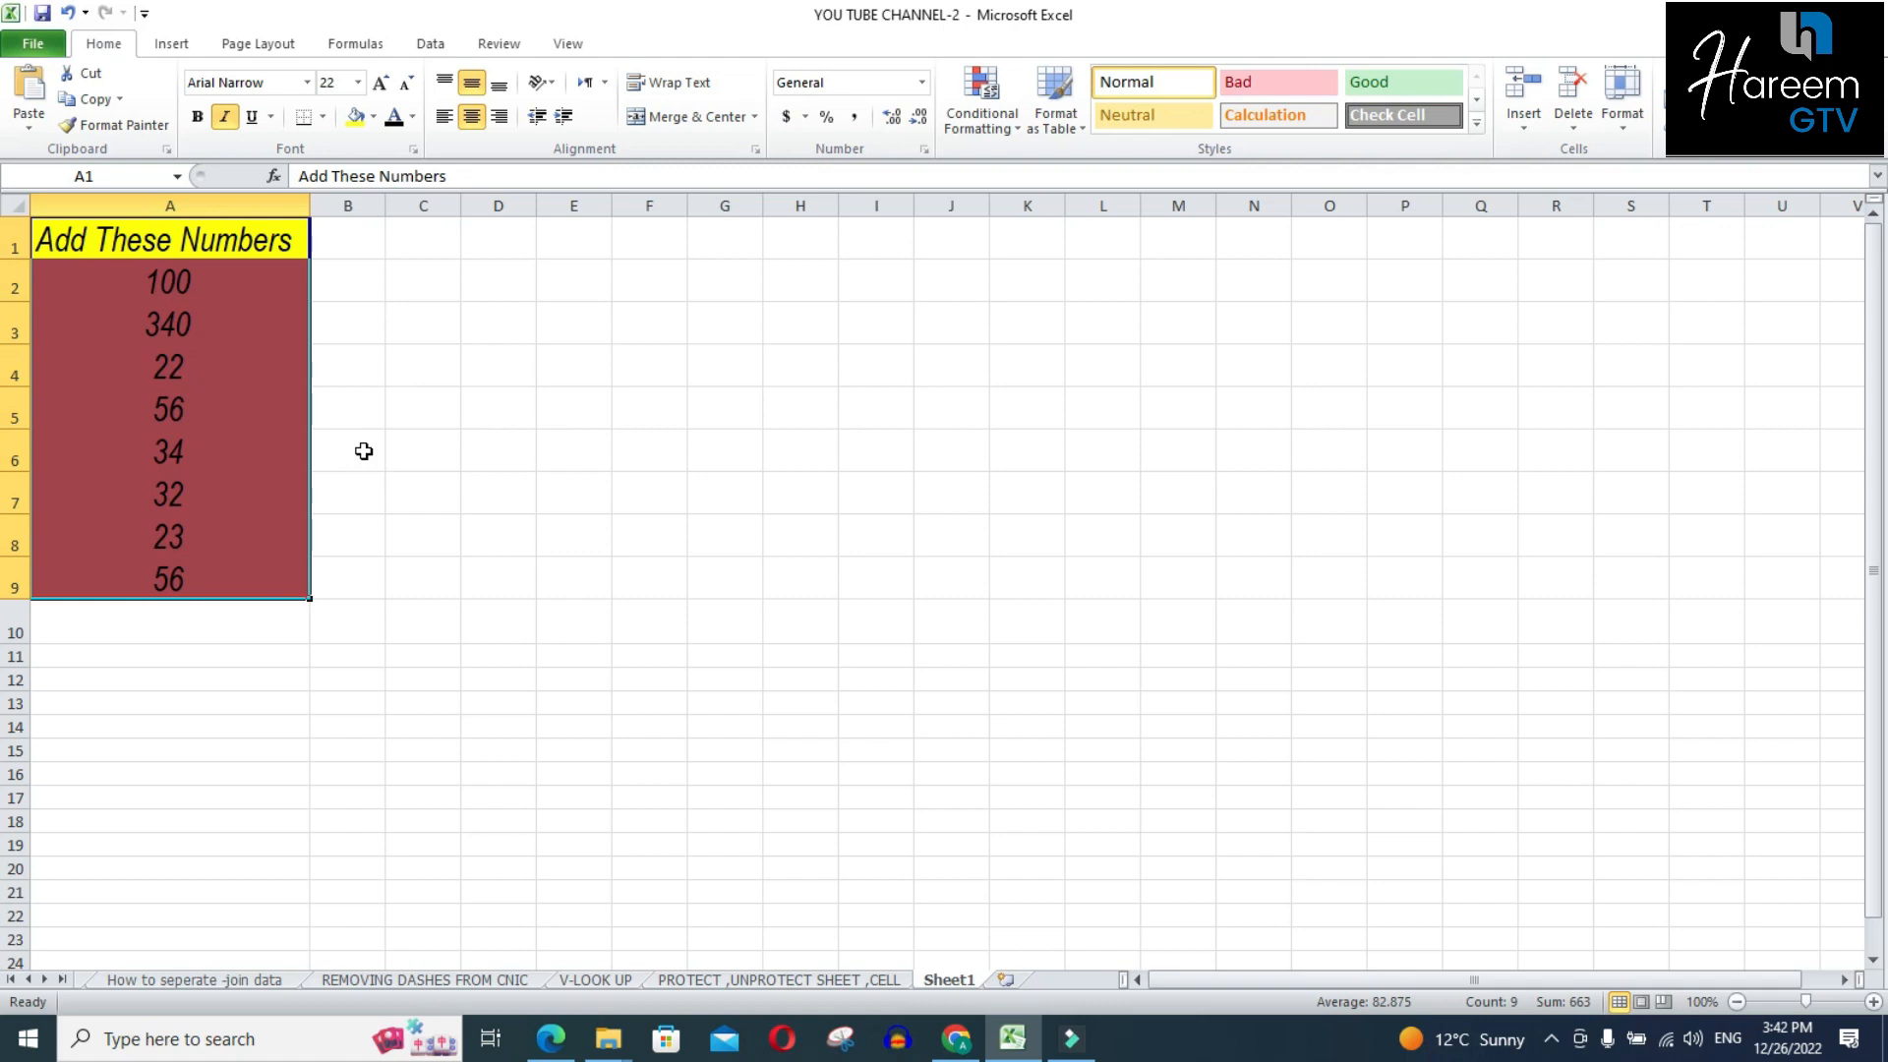
{"action": "left_click", "coordinate": [413, 119]}
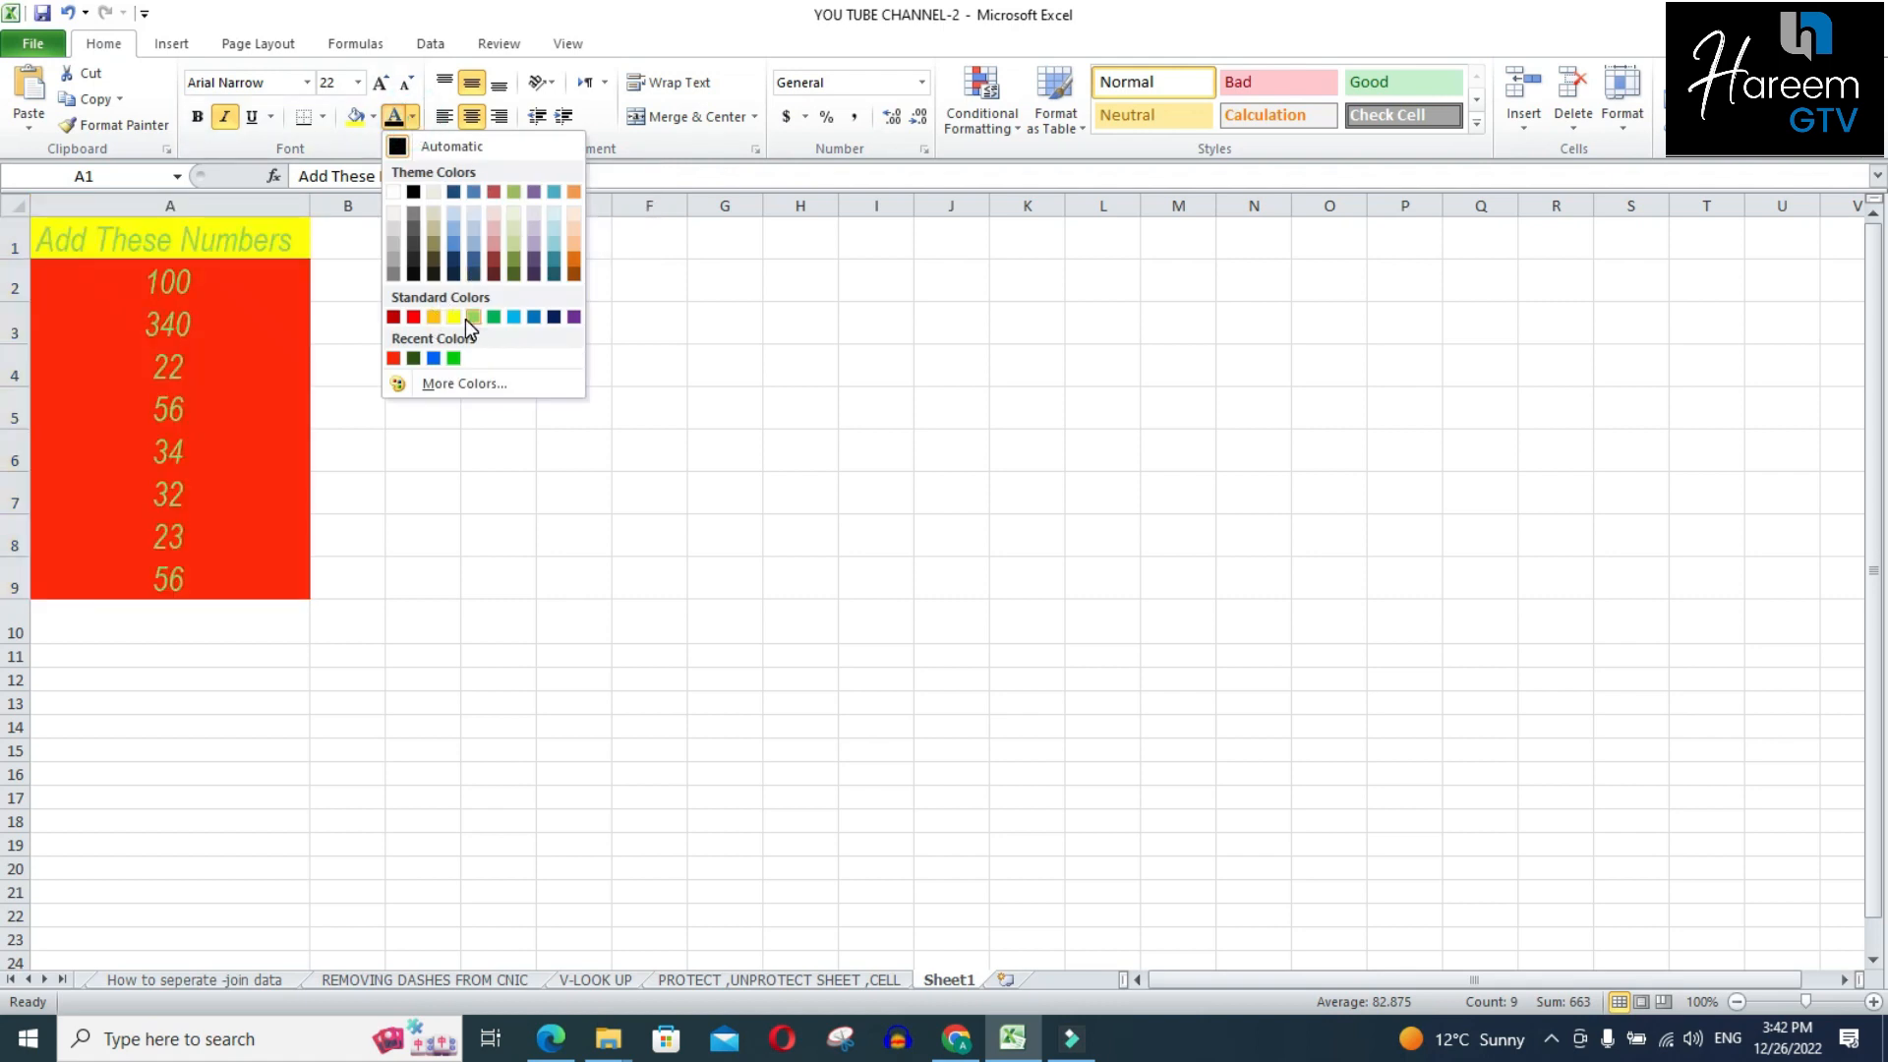
{"action": "left_click", "coordinate": [557, 317]}
{"action": "left_click", "coordinate": [442, 385]}
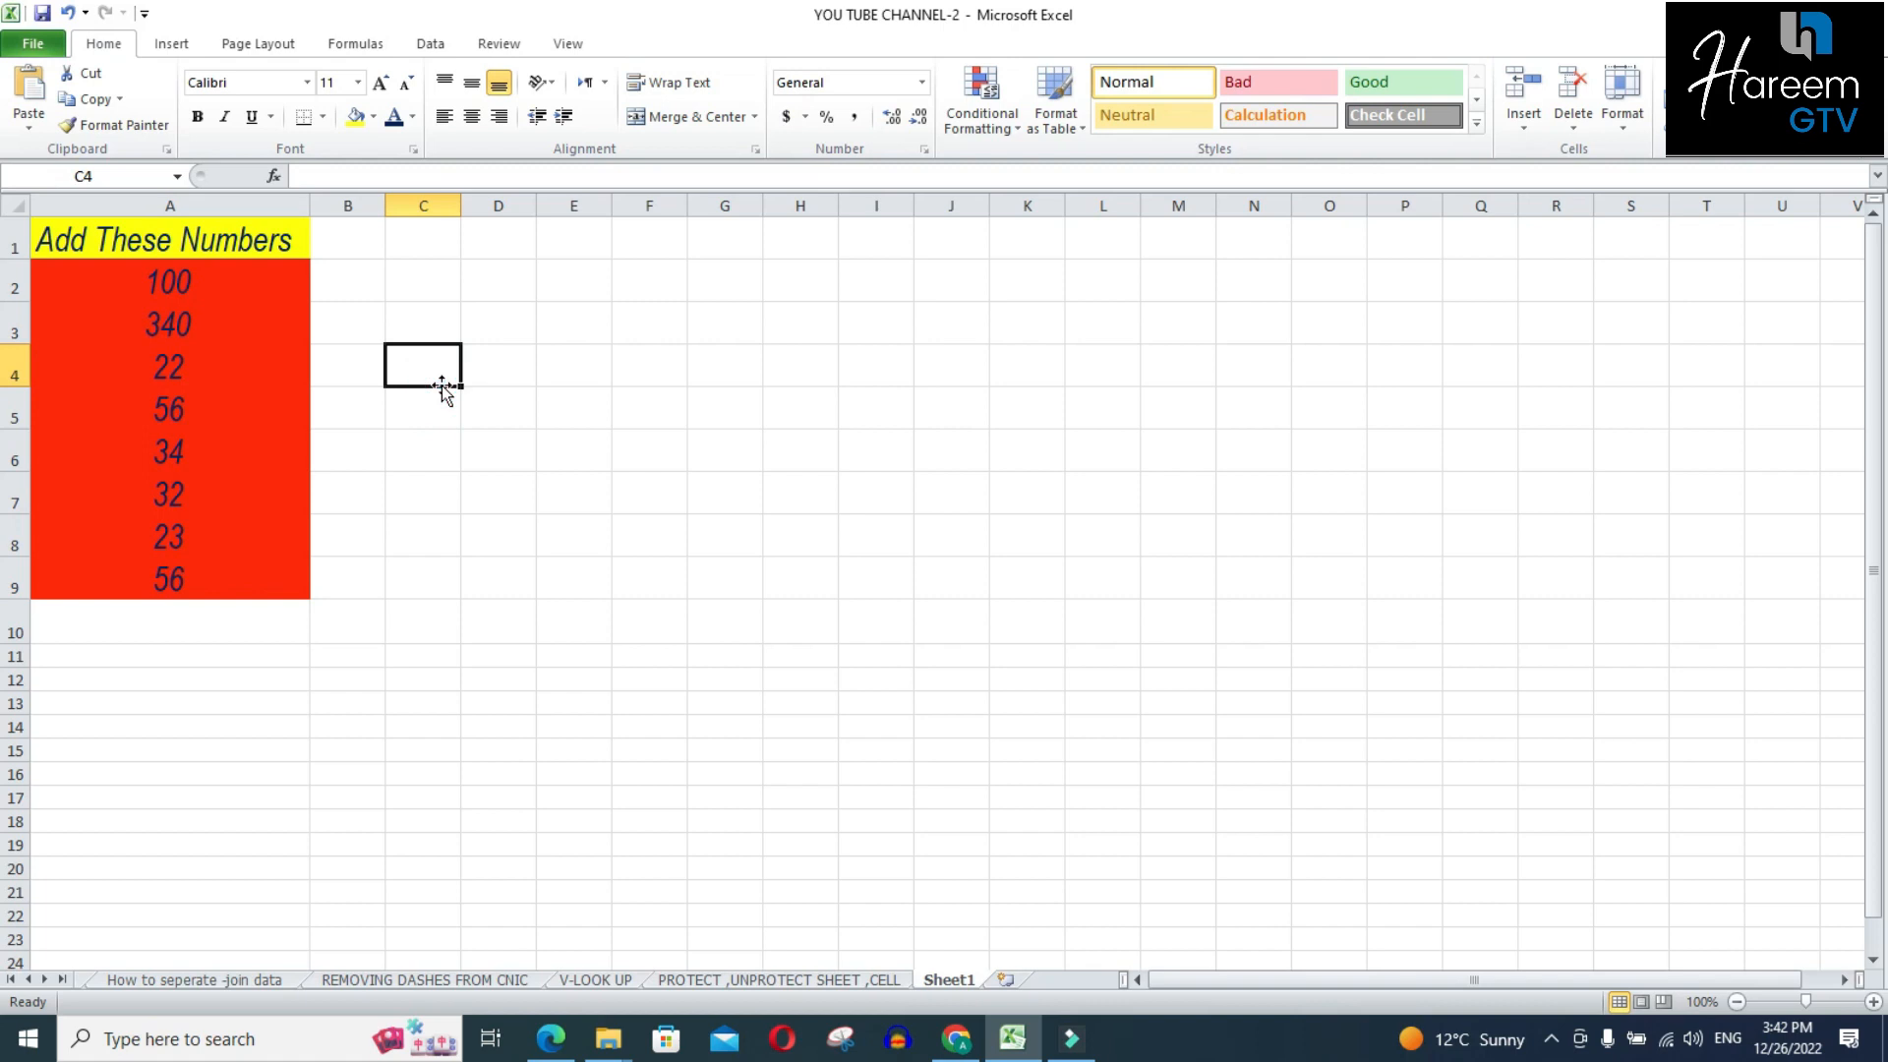
Change the font color of cells A1:A9 to a custom olive, RGB 91, 93, 3
{"action": "left_click", "coordinate": [157, 252]}
{"action": "left_click_drag", "start_coordinate": [156, 252], "coordinate": [164, 578]}
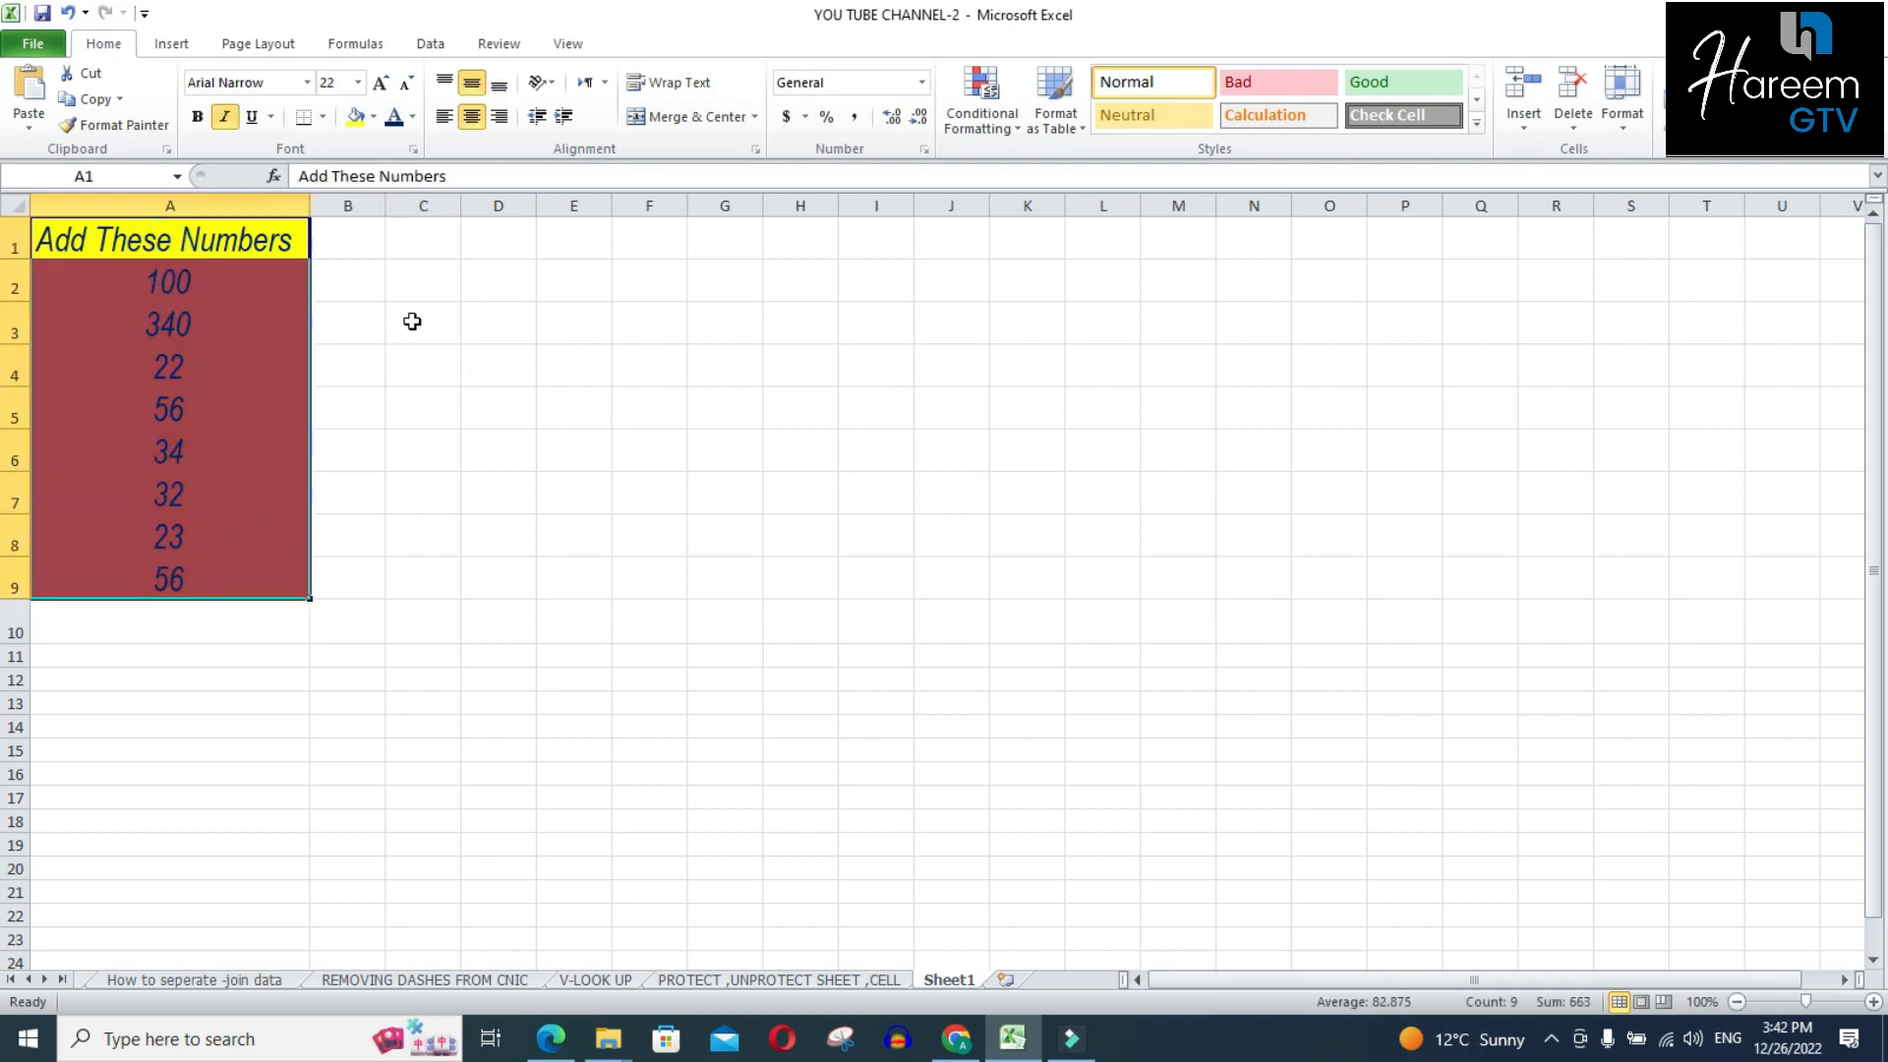
{"action": "left_click", "coordinate": [413, 116]}
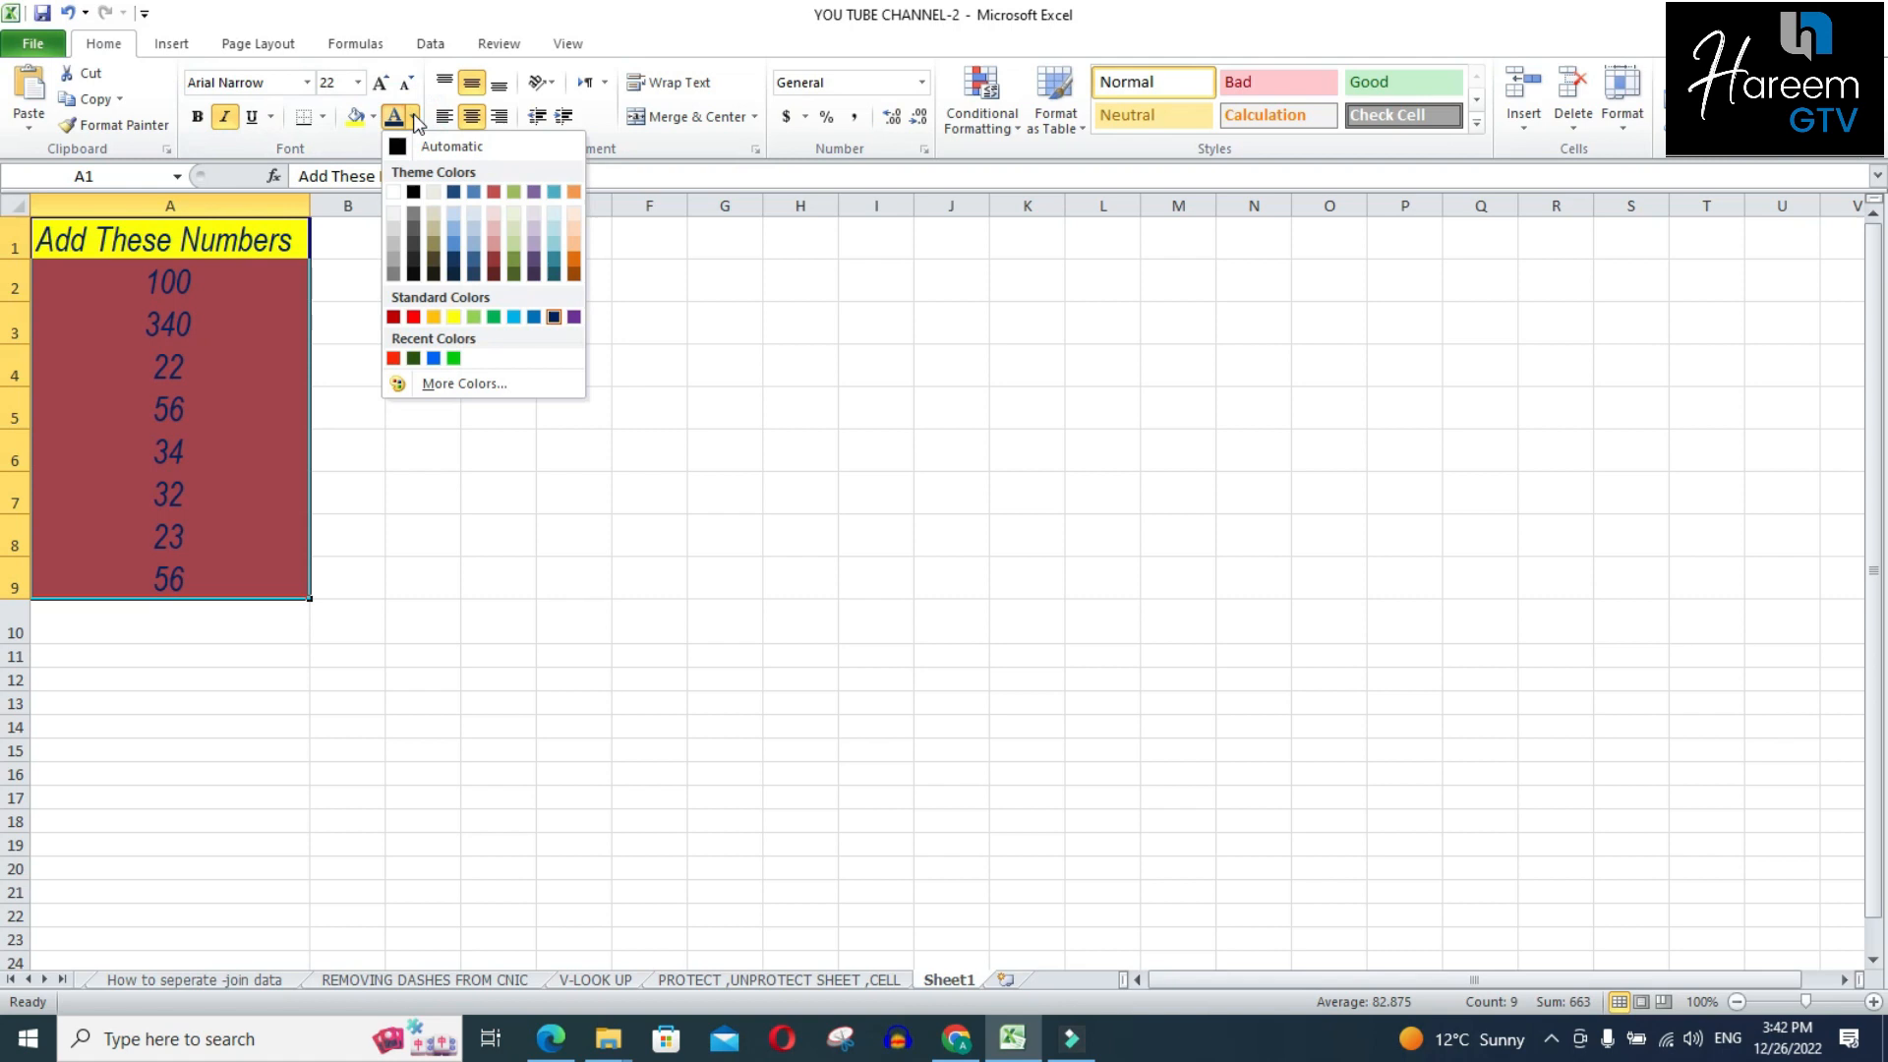
{"action": "left_click", "coordinate": [470, 388]}
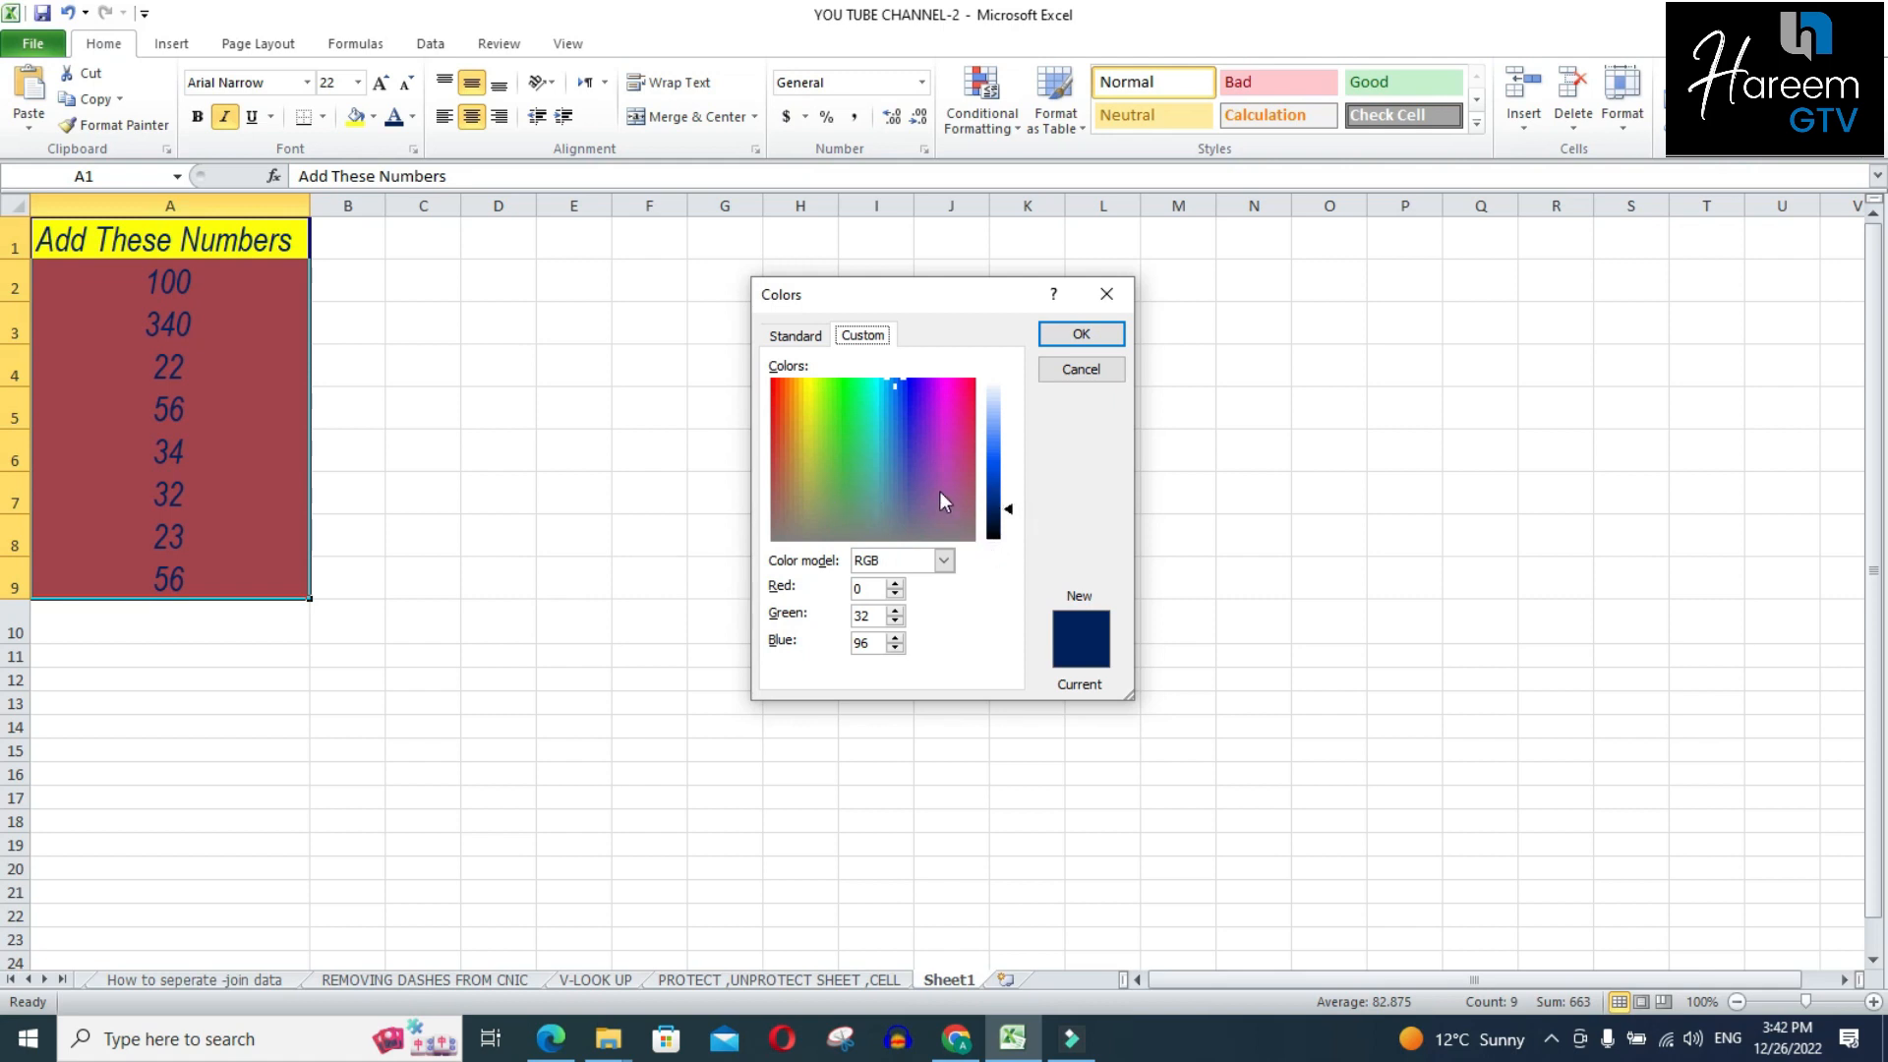
{"action": "left_click", "coordinate": [807, 390]}
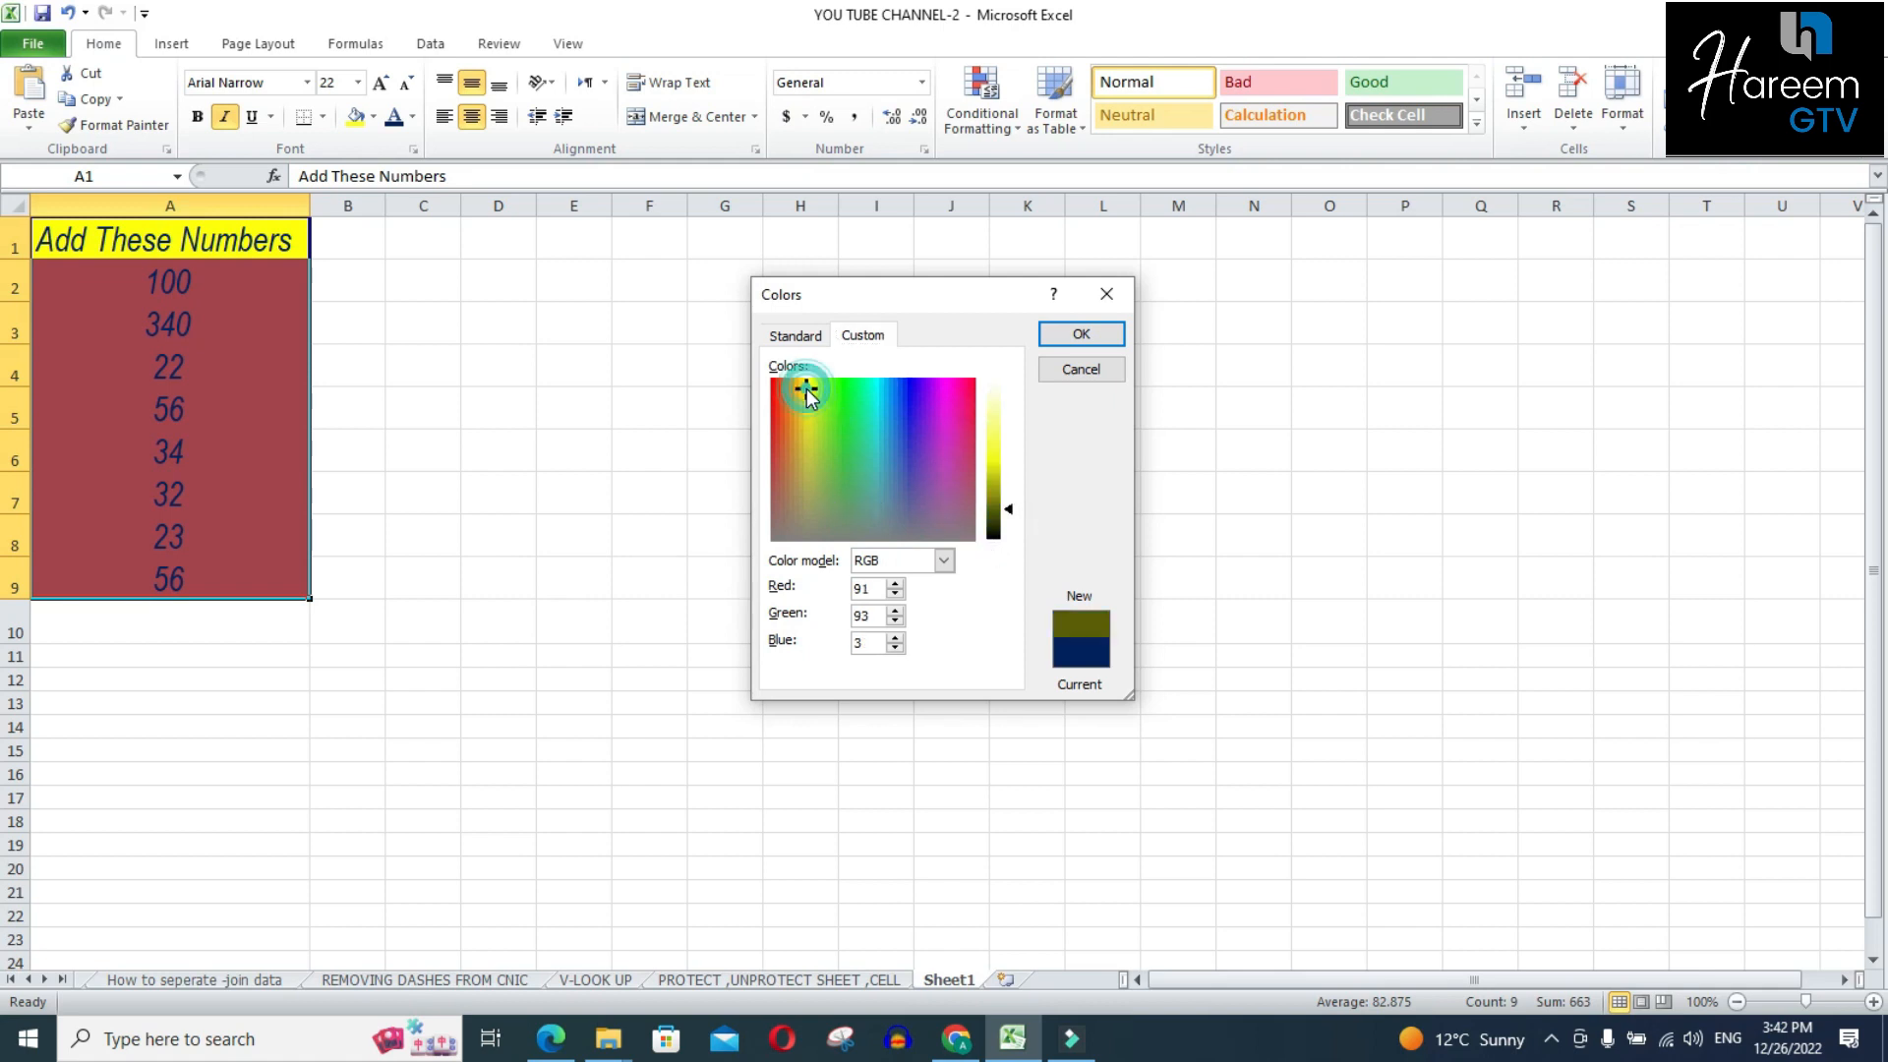
{"action": "left_click", "coordinate": [1082, 336]}
{"action": "left_click", "coordinate": [680, 454]}
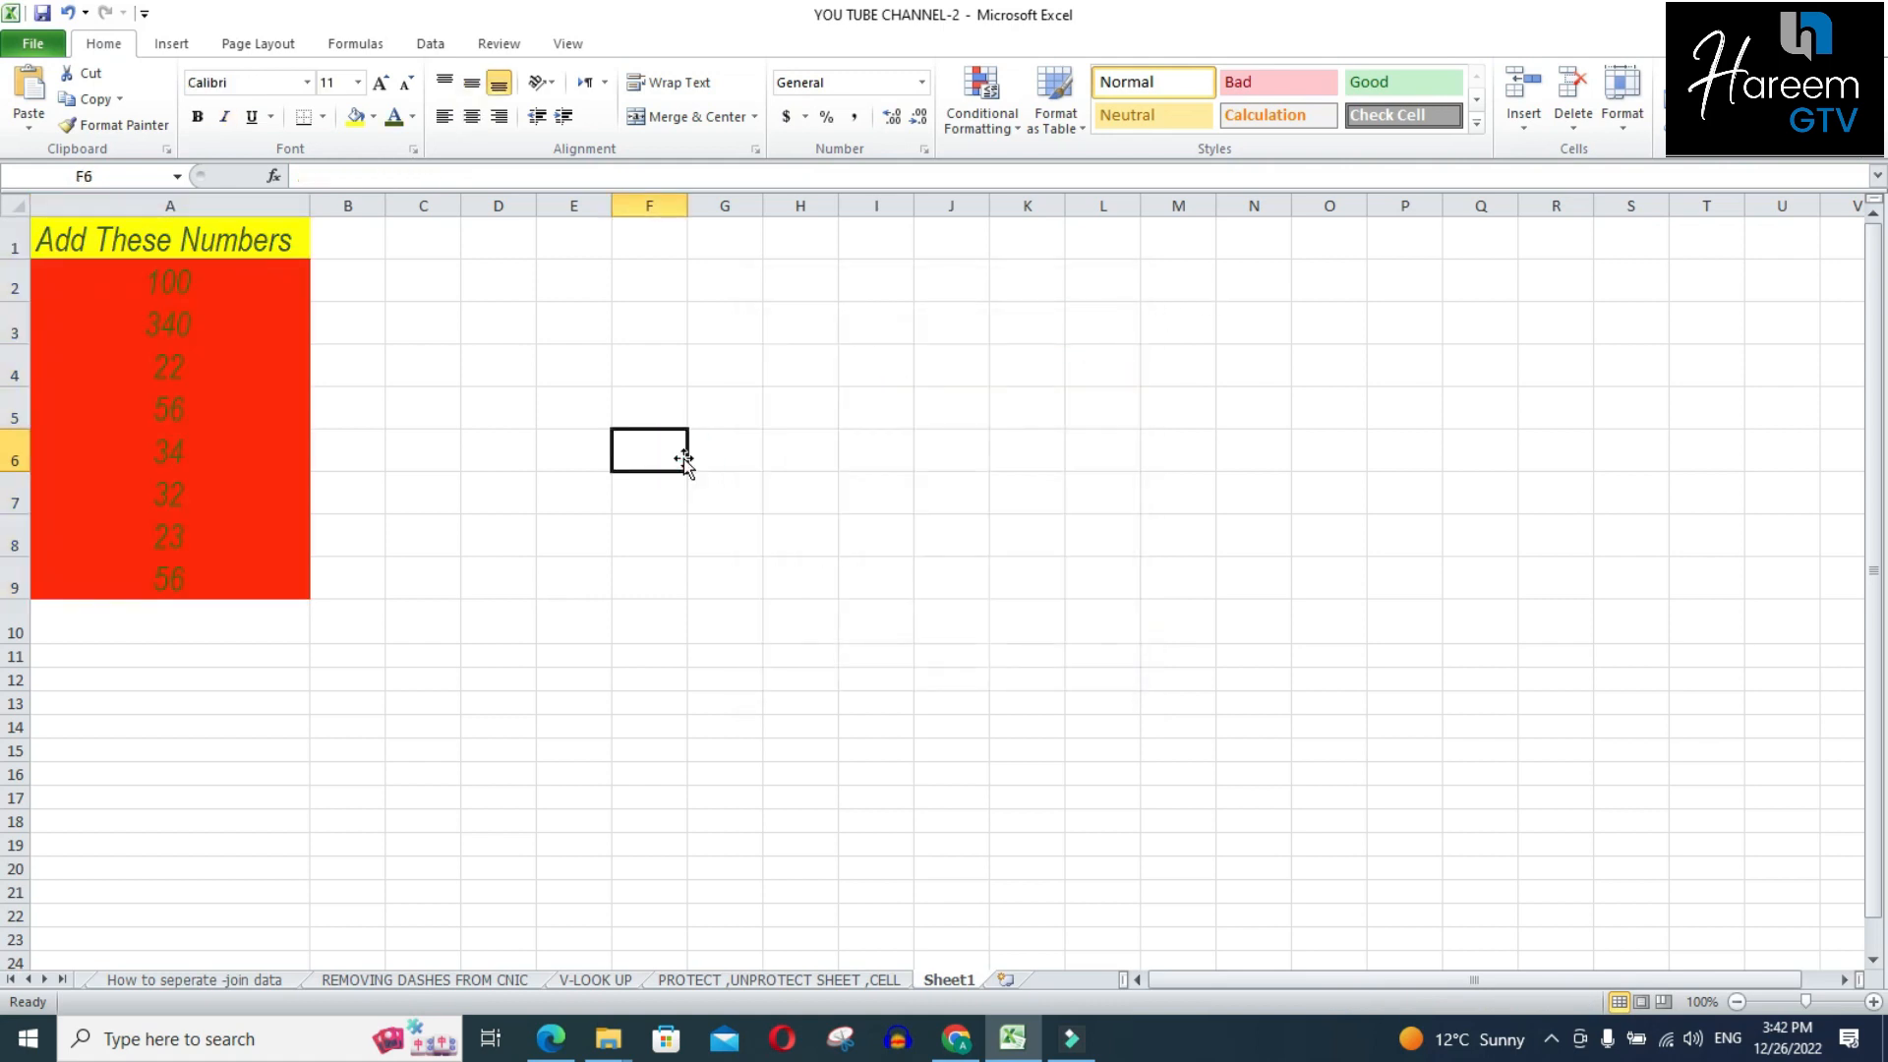